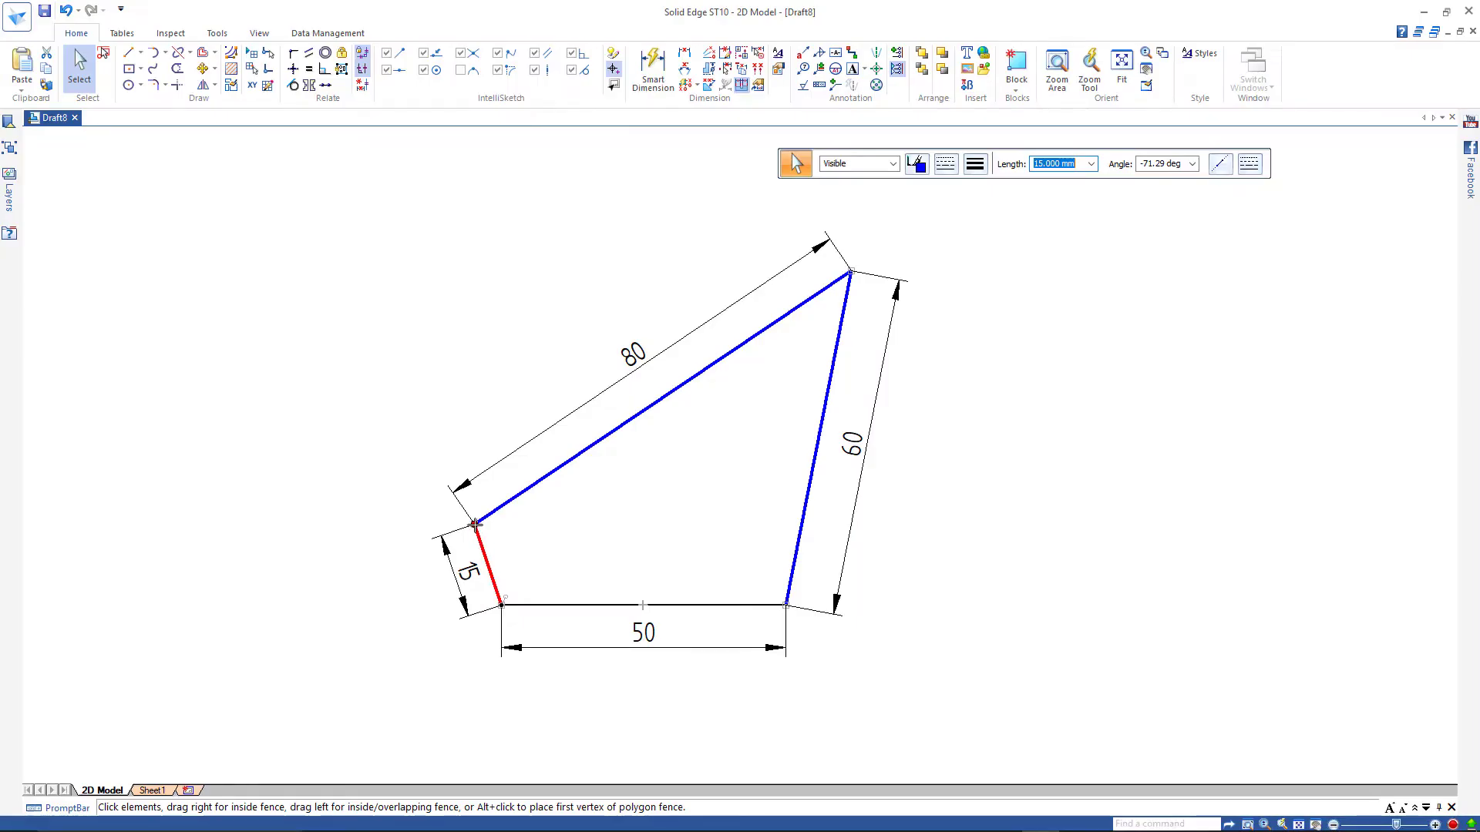
# - Drag the 15 mm crank's free end around its pivot to move the four-bar linkage
pyautogui.moveTo(475, 525)
pyautogui.mouseDown()
pyautogui.moveTo(478, 512)
pyautogui.moveTo(463, 544)
pyautogui.moveTo(568, 588)
pyautogui.moveTo(475, 536)
pyautogui.moveTo(436, 578)
pyautogui.moveTo(589, 613)
pyautogui.moveTo(563, 532)
pyautogui.moveTo(402, 560)
pyautogui.moveTo(429, 634)
pyautogui.moveTo(578, 644)
pyautogui.moveTo(512, 522)
pyautogui.moveTo(410, 617)
pyautogui.moveTo(591, 670)
pyautogui.moveTo(497, 524)
pyautogui.moveTo(454, 566)
pyautogui.moveTo(580, 623)
pyautogui.moveTo(479, 562)
pyautogui.moveTo(439, 491)
pyautogui.moveTo(463, 588)
pyautogui.moveTo(619, 494)
pyautogui.moveTo(545, 439)
pyautogui.moveTo(479, 465)
pyautogui.moveTo(474, 524)
pyautogui.mouseUp()
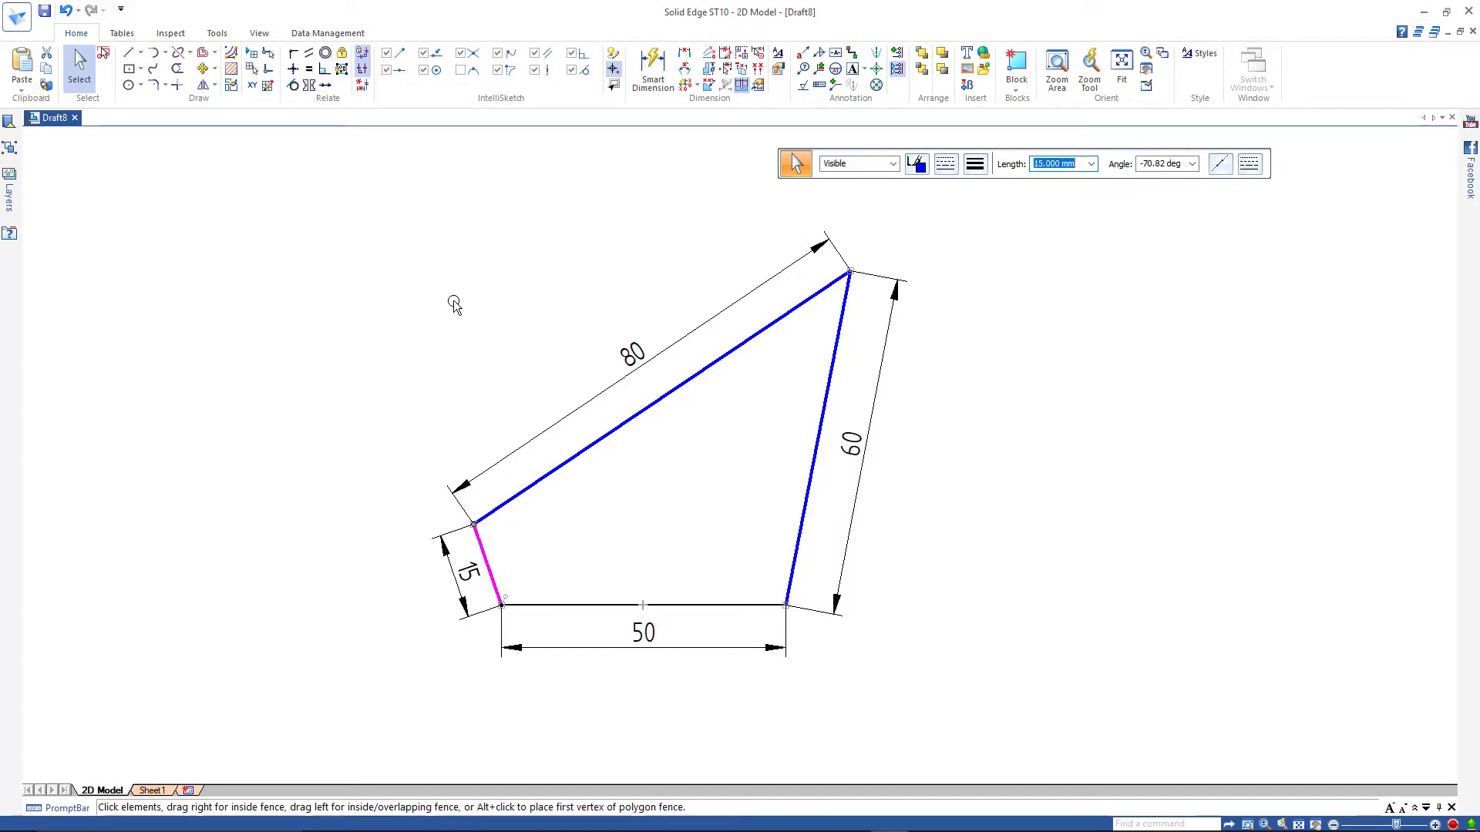
# - Draw a circle centred on the right ground pivot through the rocker's top end
pyautogui.click(1328, 568)
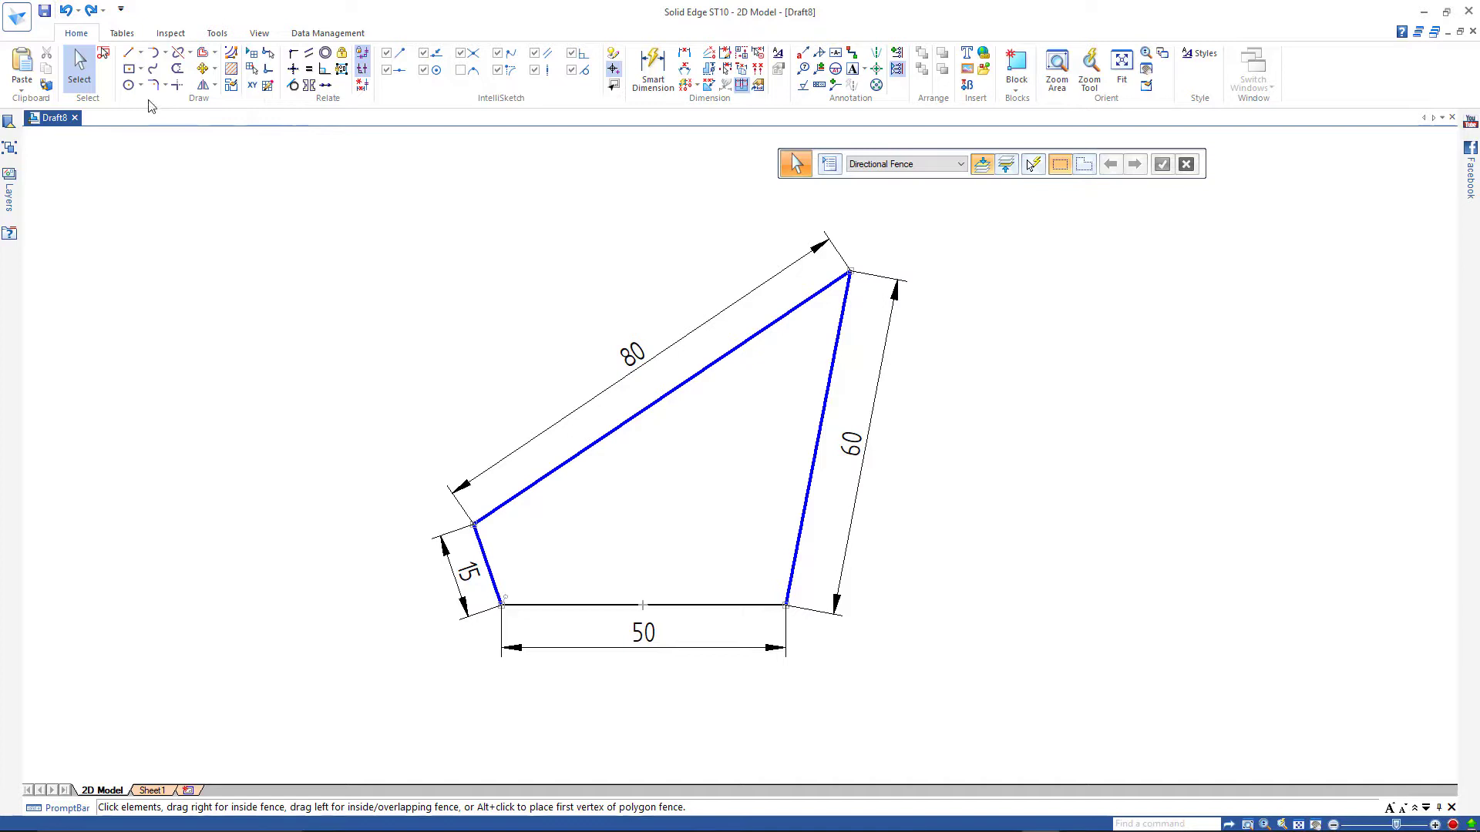
pyautogui.click(128, 89)
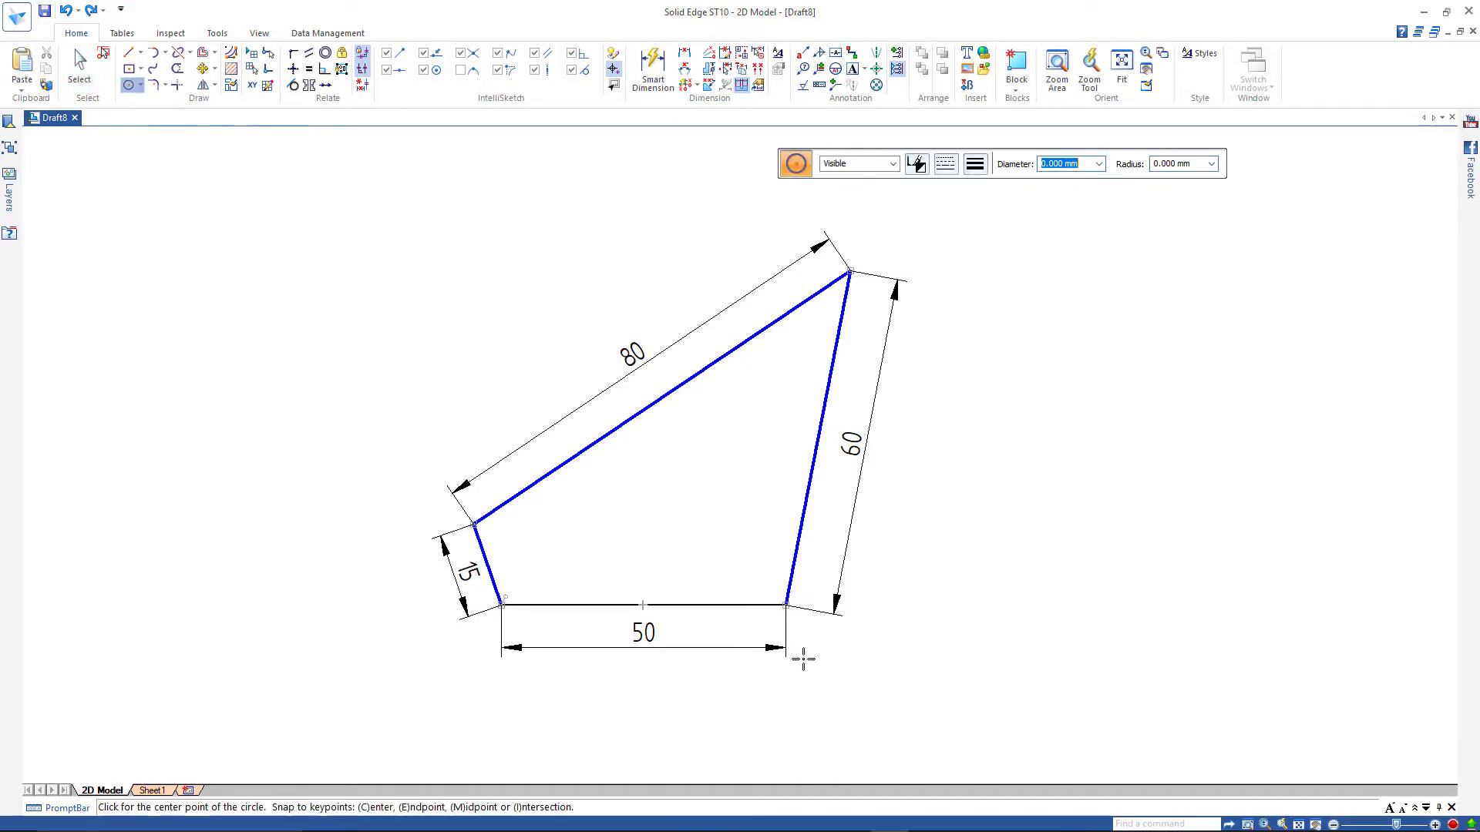
pyautogui.click(786, 605)
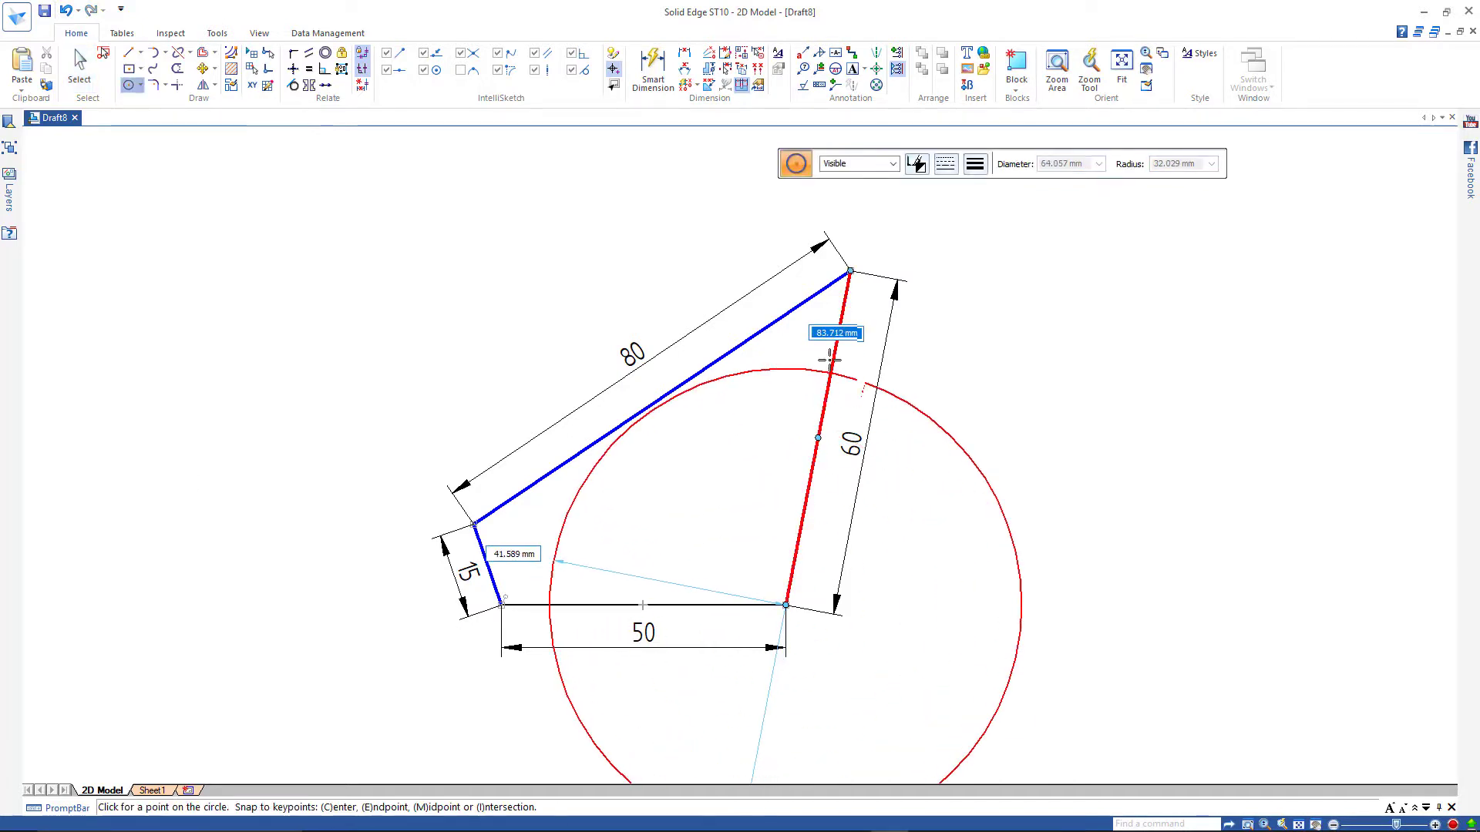
pyautogui.click(849, 272)
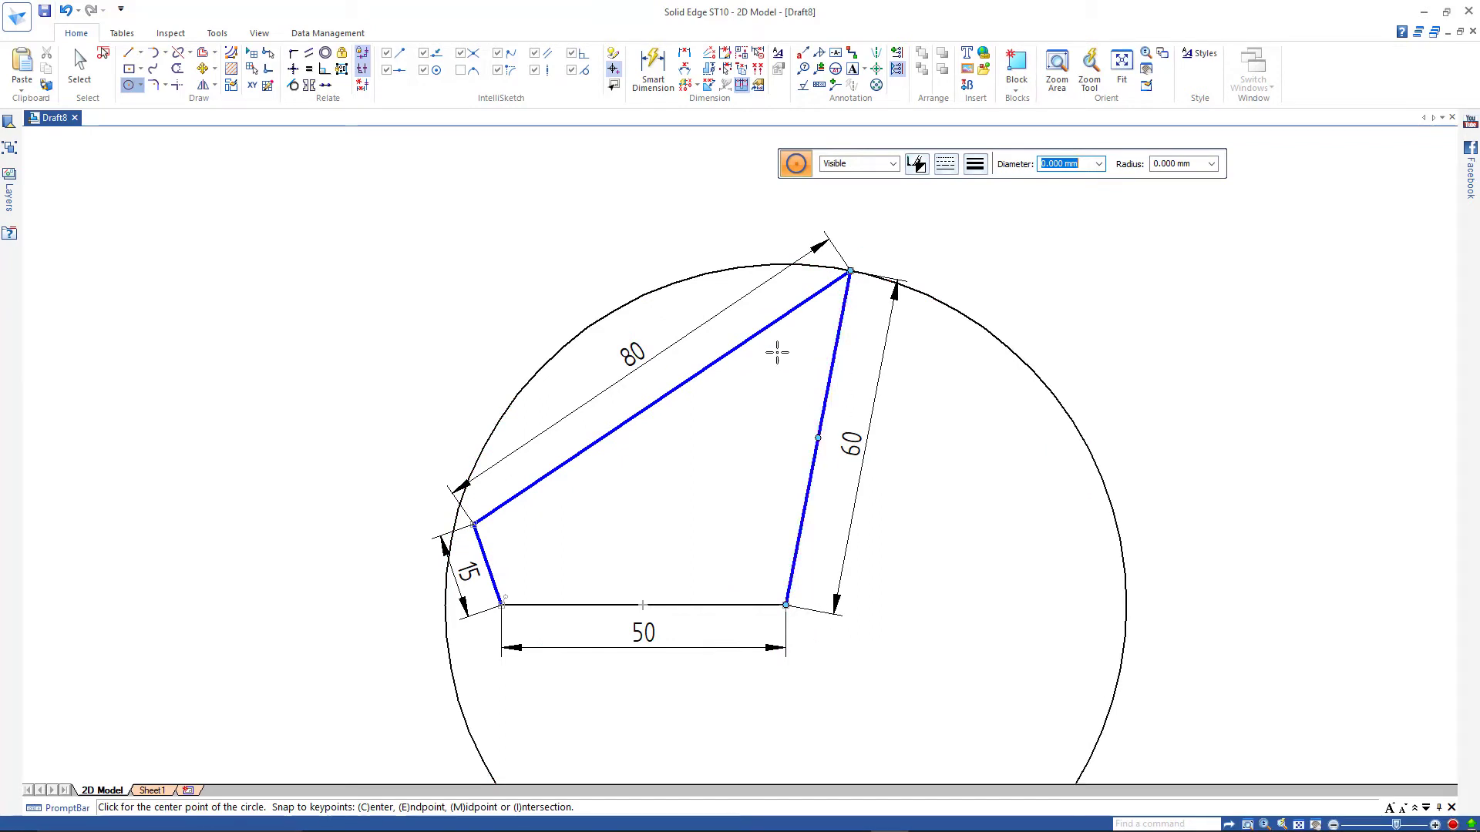
# - Draw two concentric circles centred on the crank pivot
pyautogui.click(502, 606)
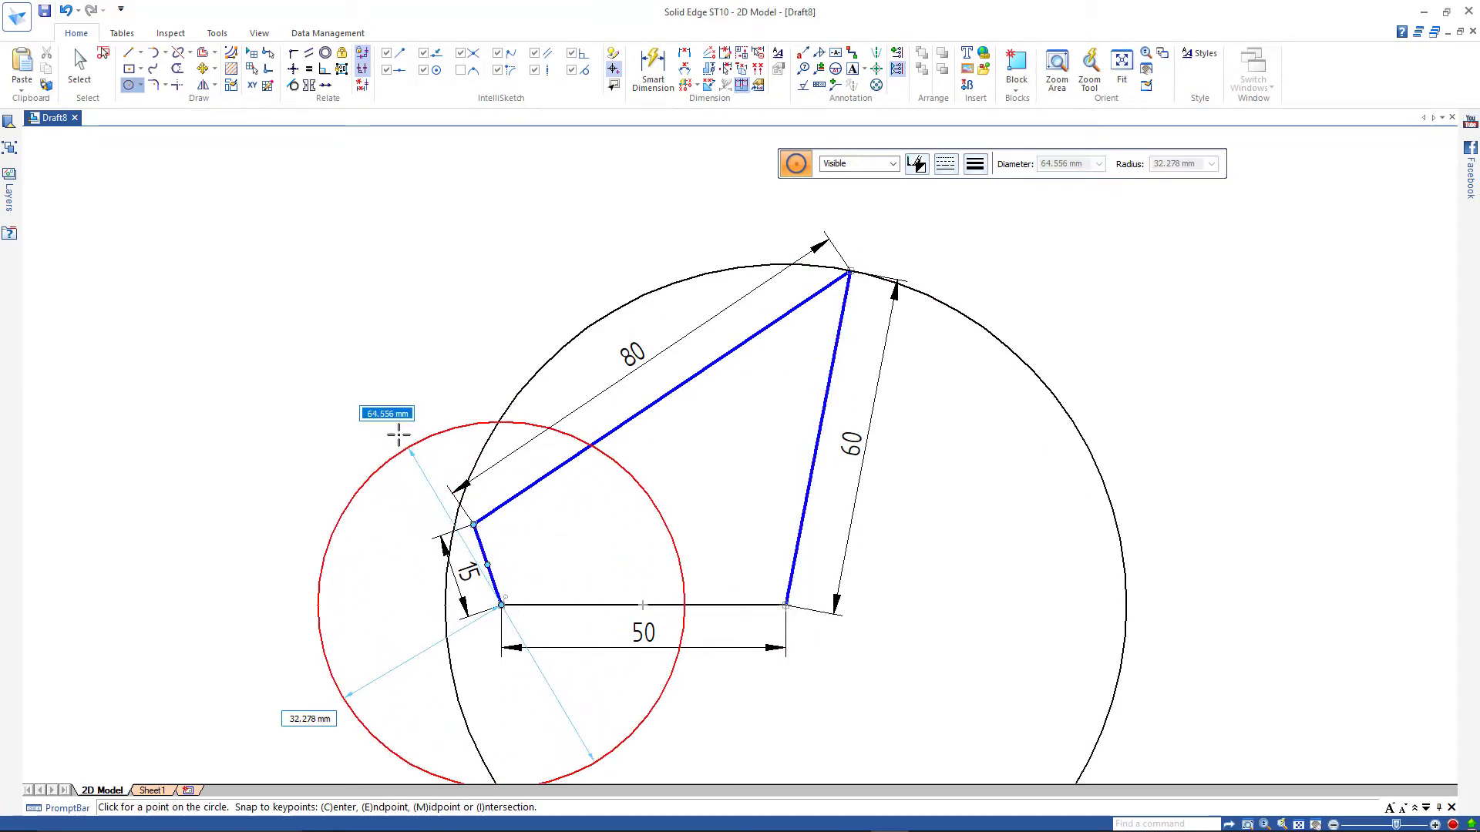
pyautogui.click(400, 404)
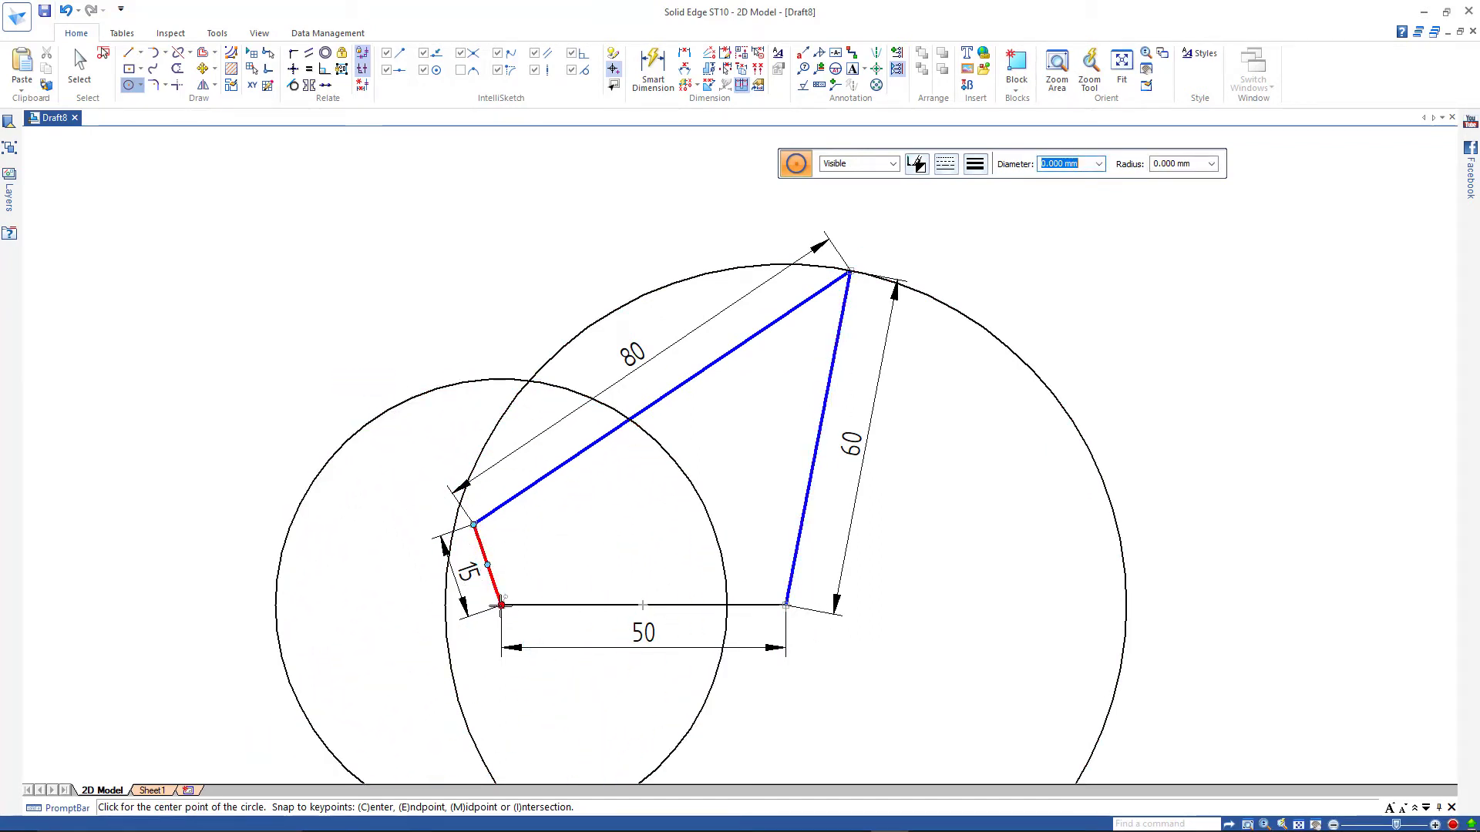
pyautogui.click(502, 606)
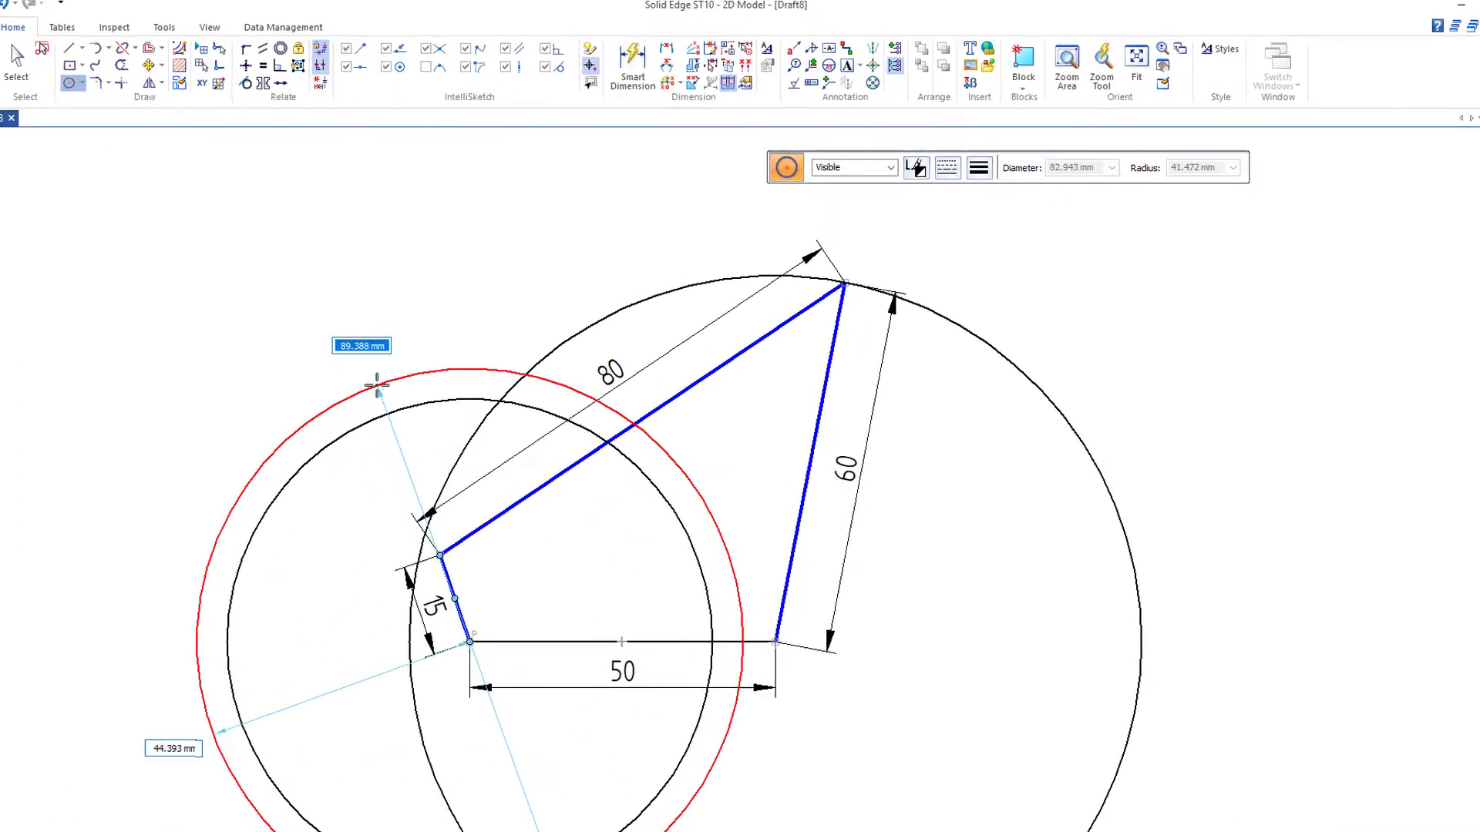
pyautogui.click(412, 364)
# - Give the outer concentric circle a radius dimension of 95
pyautogui.click(549, 43)
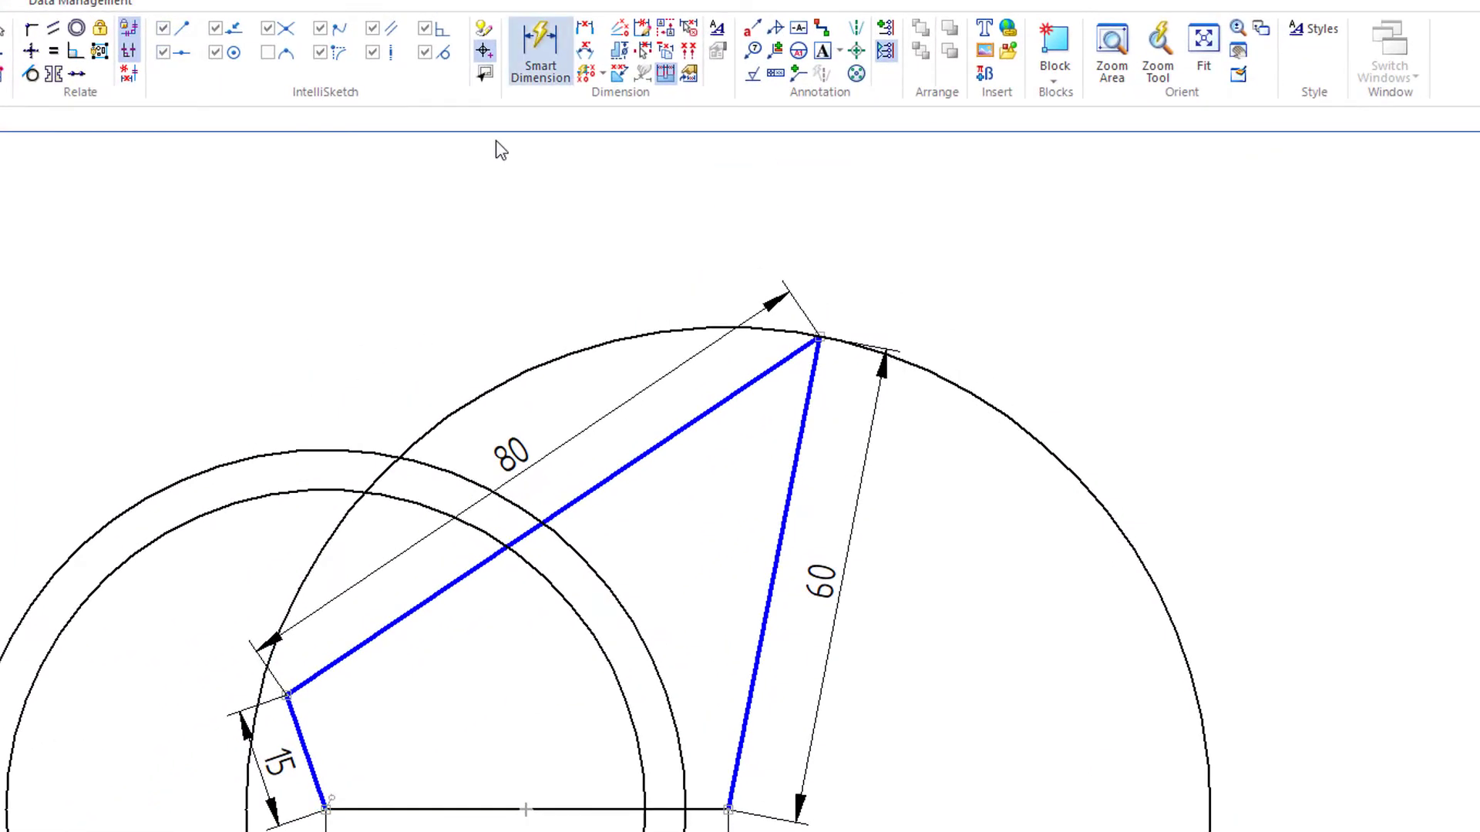
pyautogui.click(342, 452)
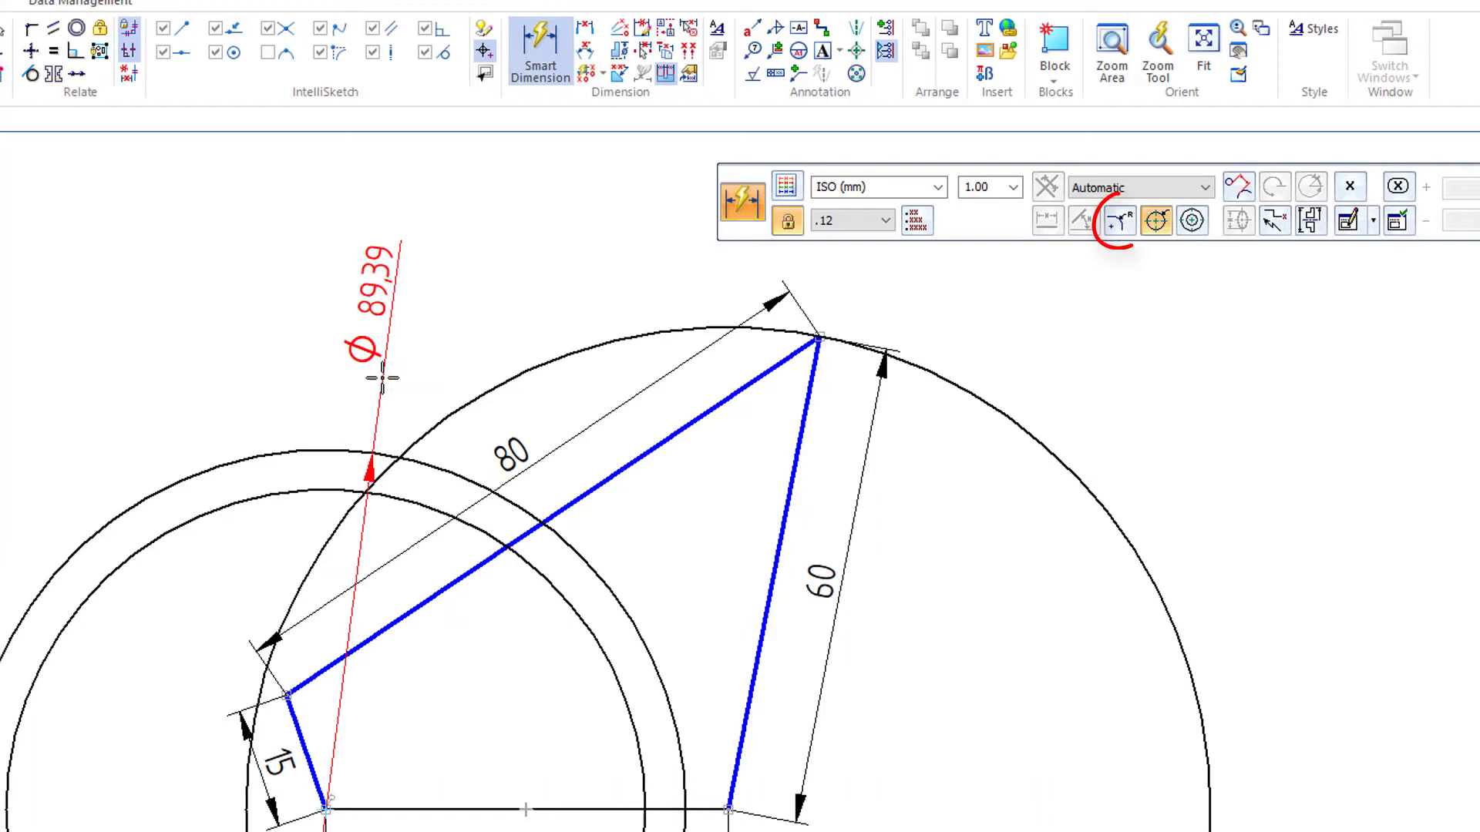
pyautogui.click(1122, 222)
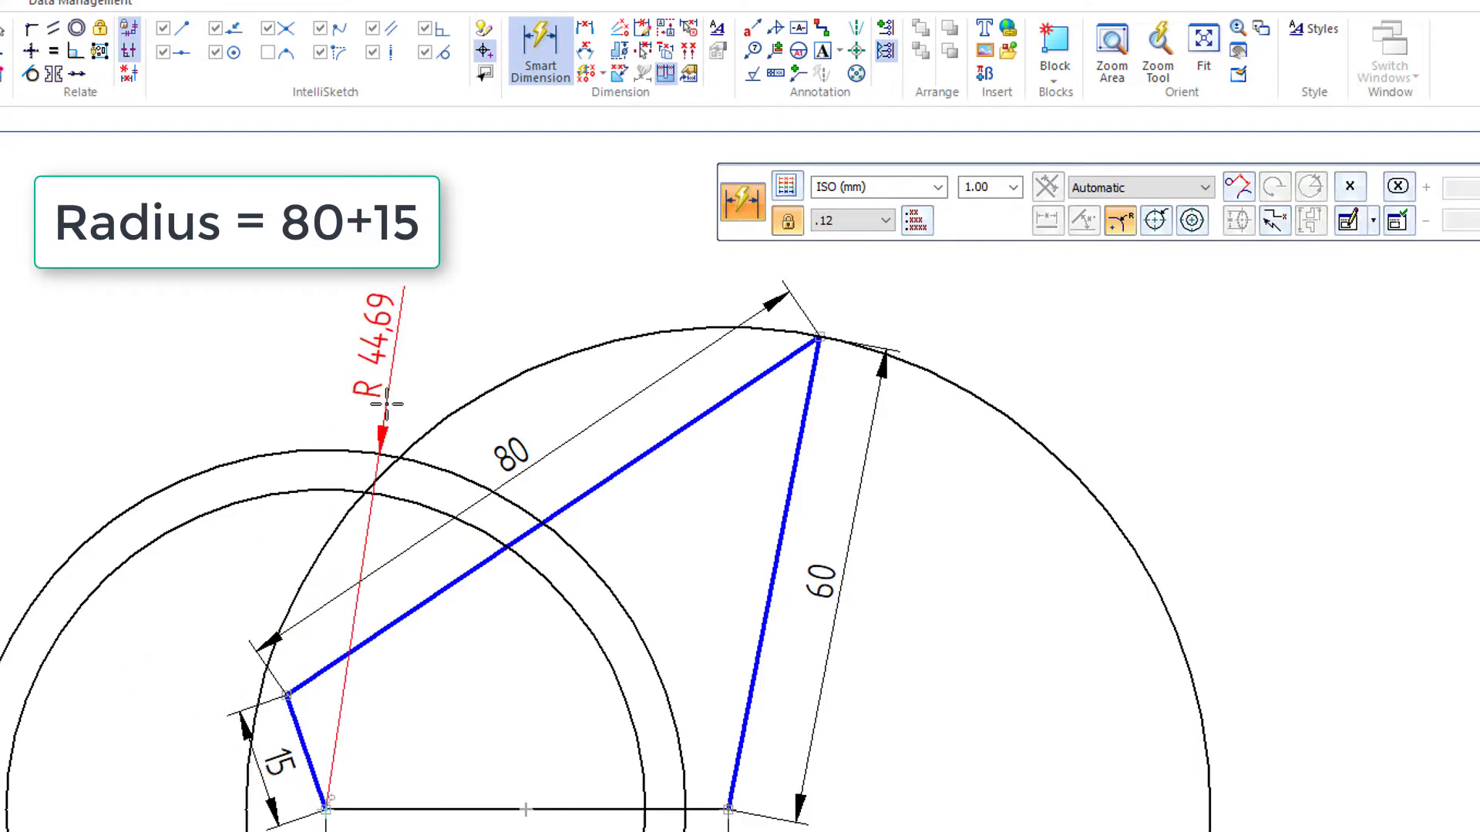
pyautogui.click(370, 401)
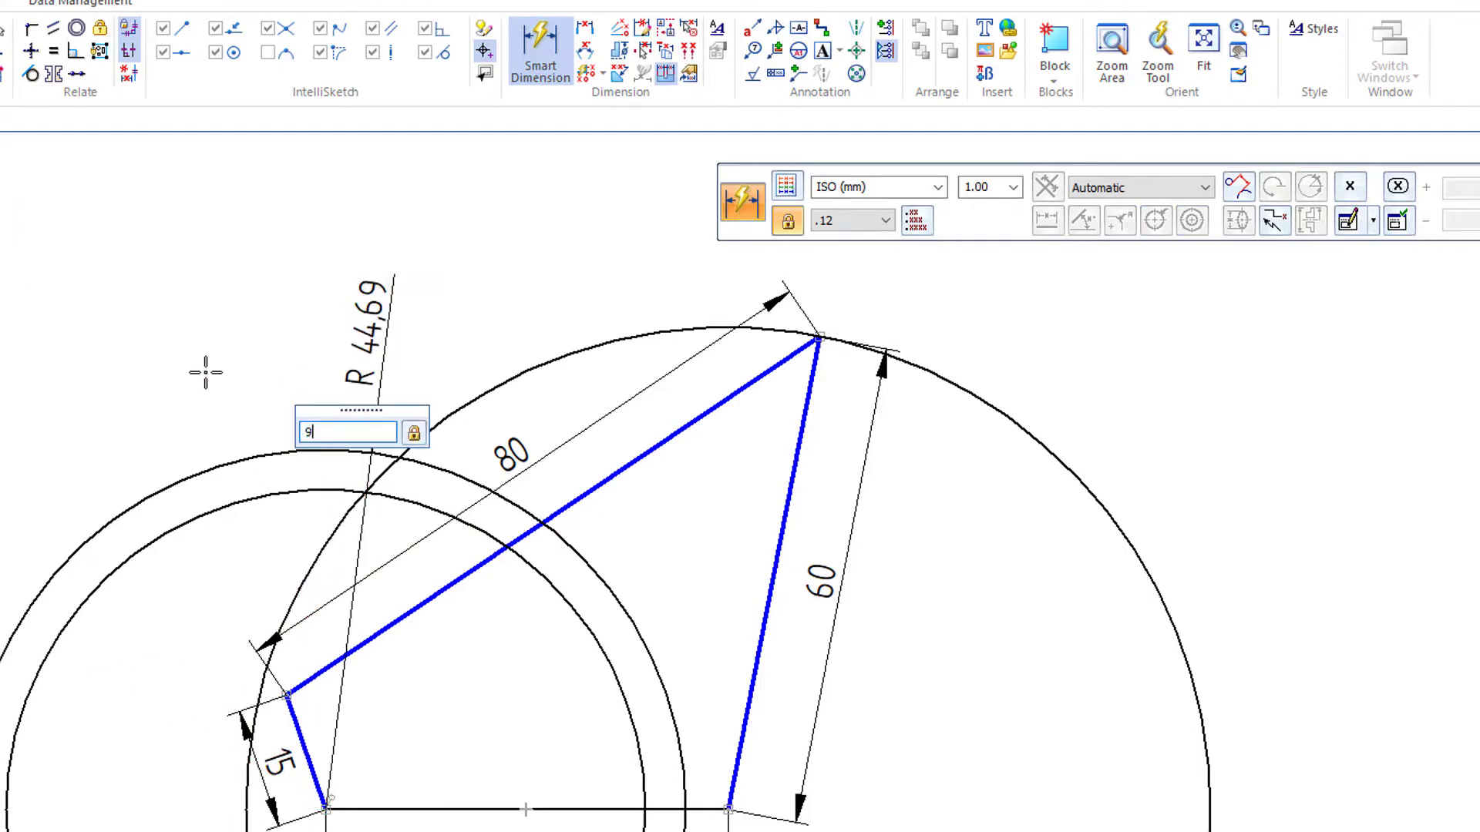
pyautogui.press('Return')
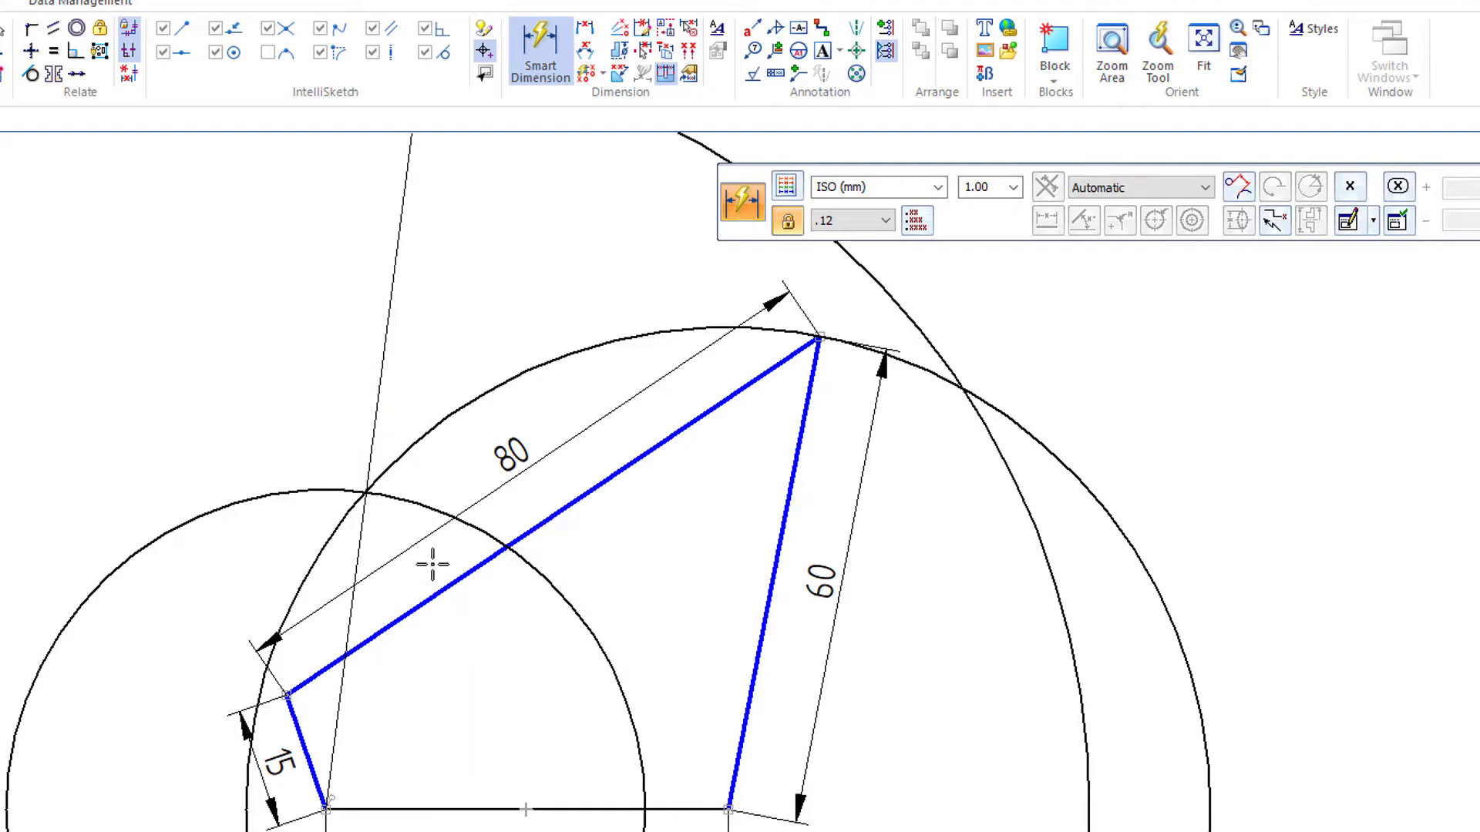
# - Give the inner concentric circle a radius dimension of 65
pyautogui.click(562, 593)
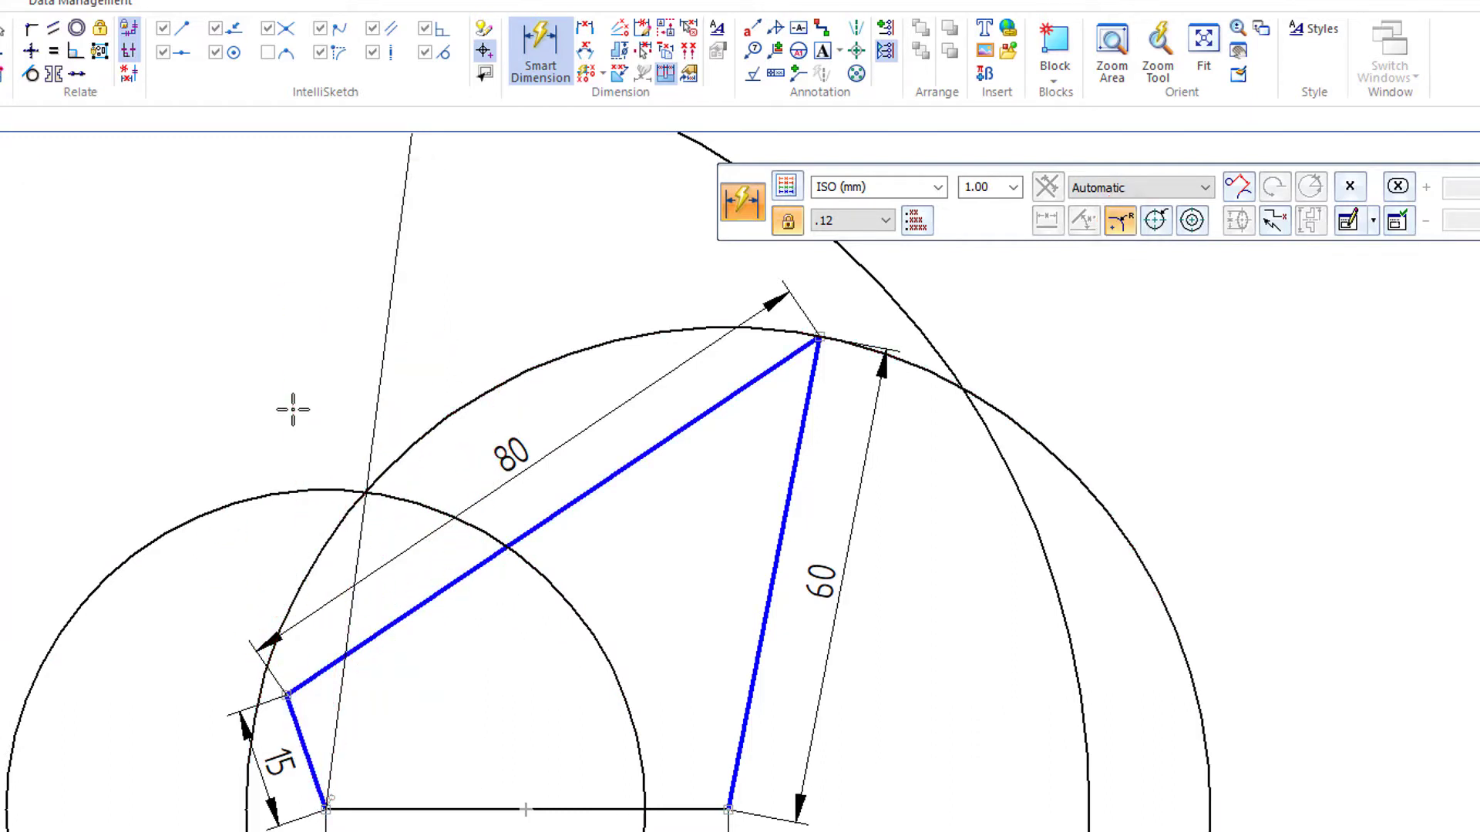
pyautogui.click(266, 409)
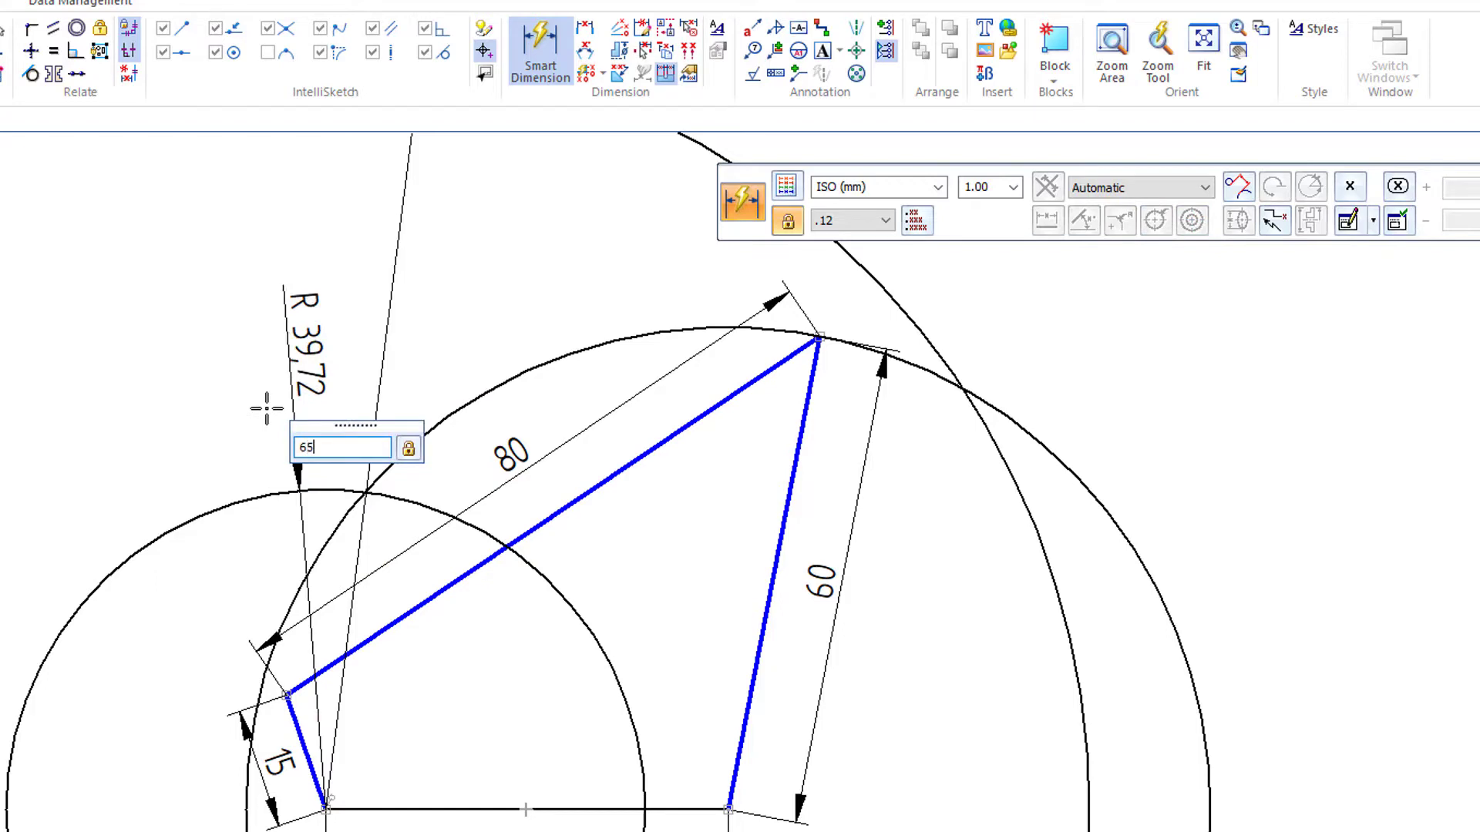
pyautogui.write('65')
pyautogui.press('Return')
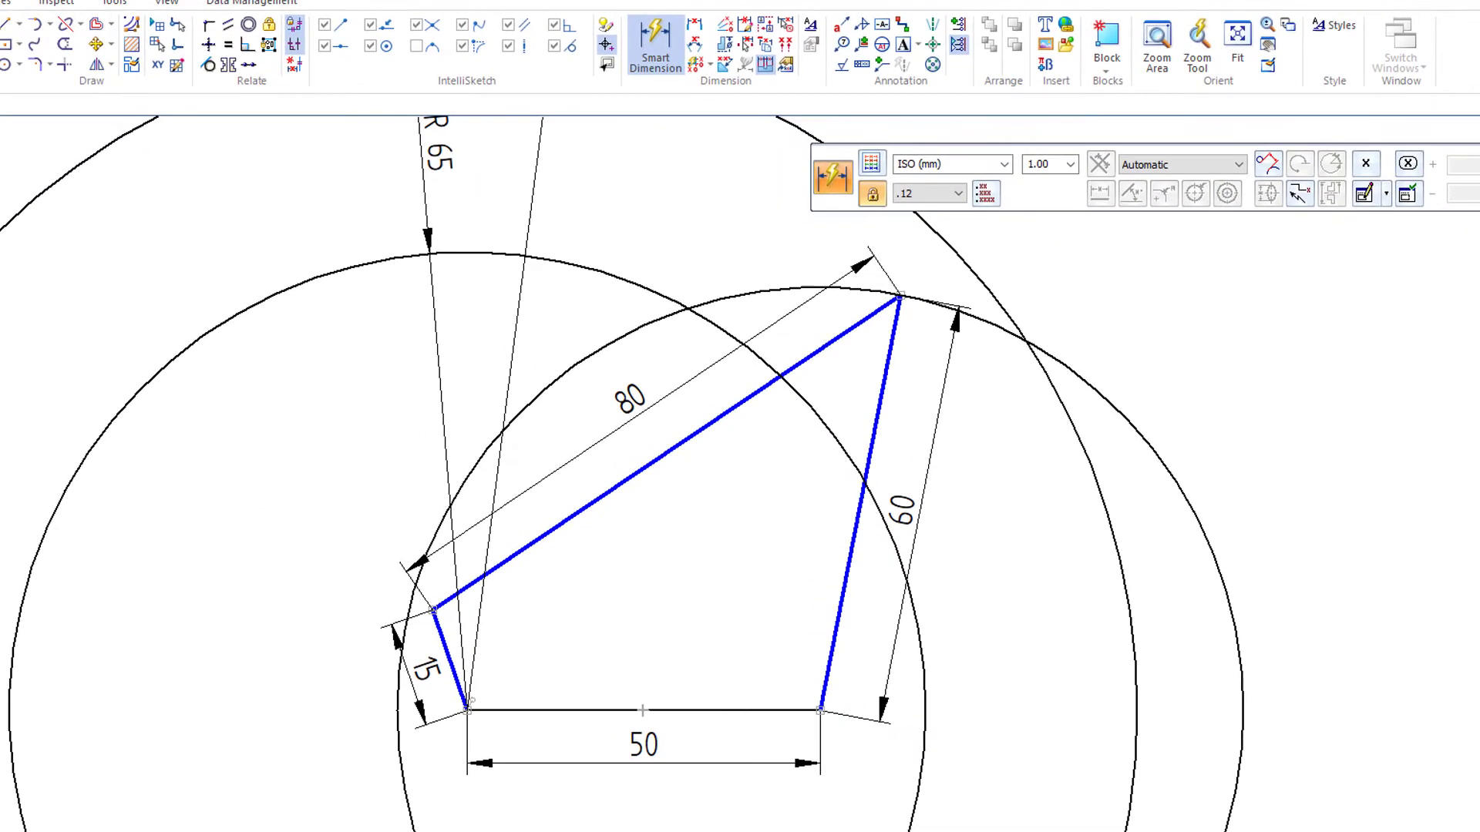
pyautogui.press('Escape')
pyautogui.click(423, 668)
pyautogui.press('Escape')
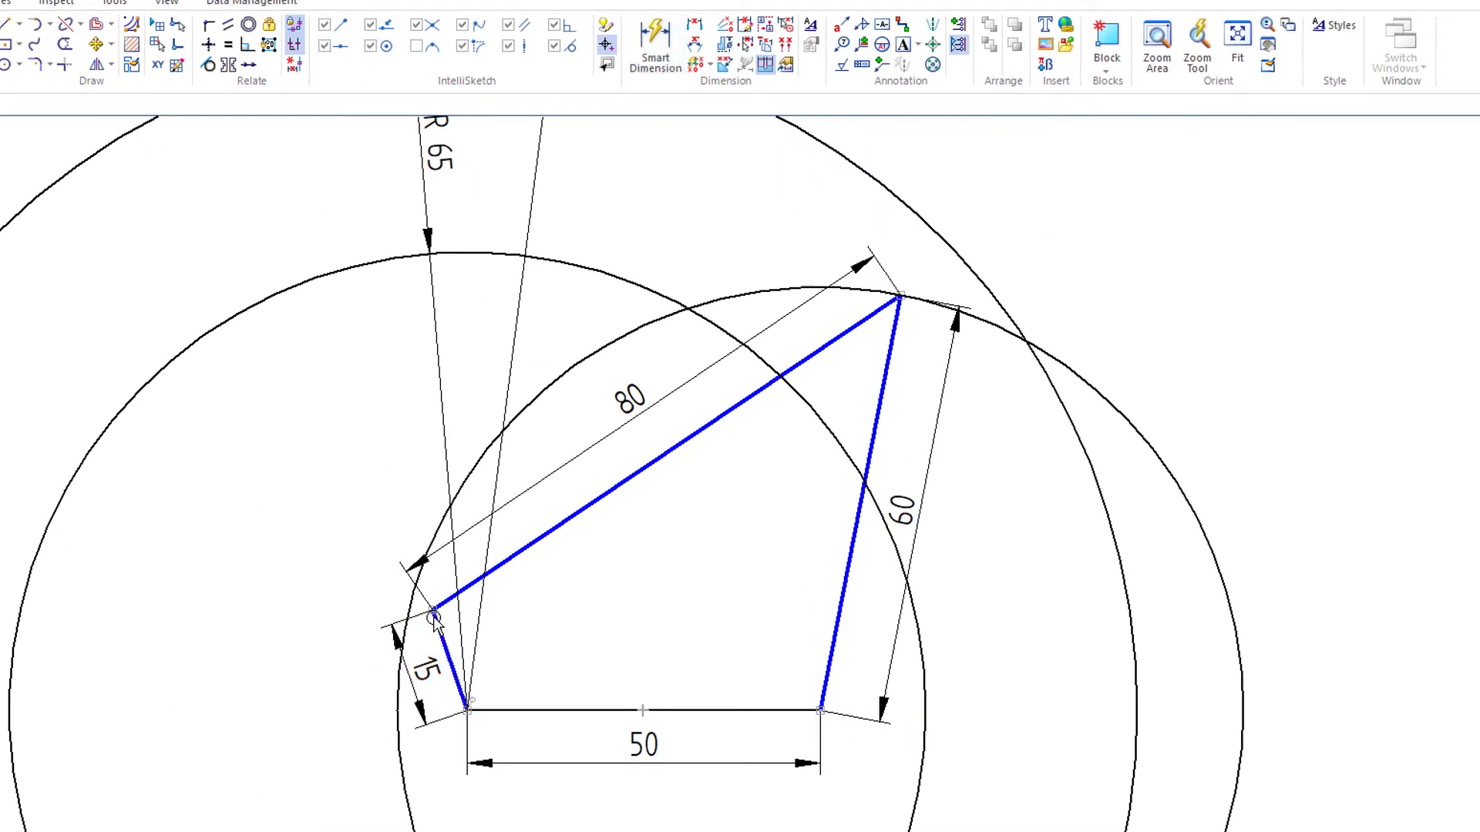
# - Drag the crank's free end down-left until the linkage re-solves with the crank pointing left
pyautogui.moveTo(433, 617)
pyautogui.mouseDown()
pyautogui.moveTo(330, 687)
pyautogui.moveTo(308, 739)
pyautogui.moveTo(297, 799)
pyautogui.moveTo(339, 829)
pyautogui.moveTo(385, 831)
pyautogui.mouseUp()
pyautogui.moveTo(687, 307)
pyautogui.mouseDown()
pyautogui.moveTo(710, 304)
pyautogui.moveTo(618, 322)
pyautogui.moveTo(257, 677)
pyautogui.moveTo(392, 807)
pyautogui.moveTo(321, 647)
pyautogui.moveTo(429, 495)
pyautogui.moveTo(515, 488)
pyautogui.moveTo(626, 538)
pyautogui.moveTo(647, 574)
pyautogui.moveTo(602, 620)
pyautogui.moveTo(365, 497)
pyautogui.moveTo(155, 756)
pyautogui.moveTo(212, 806)
pyautogui.moveTo(192, 742)
pyautogui.moveTo(269, 824)
pyautogui.moveTo(228, 760)
pyautogui.moveTo(162, 710)
pyautogui.mouseUp()
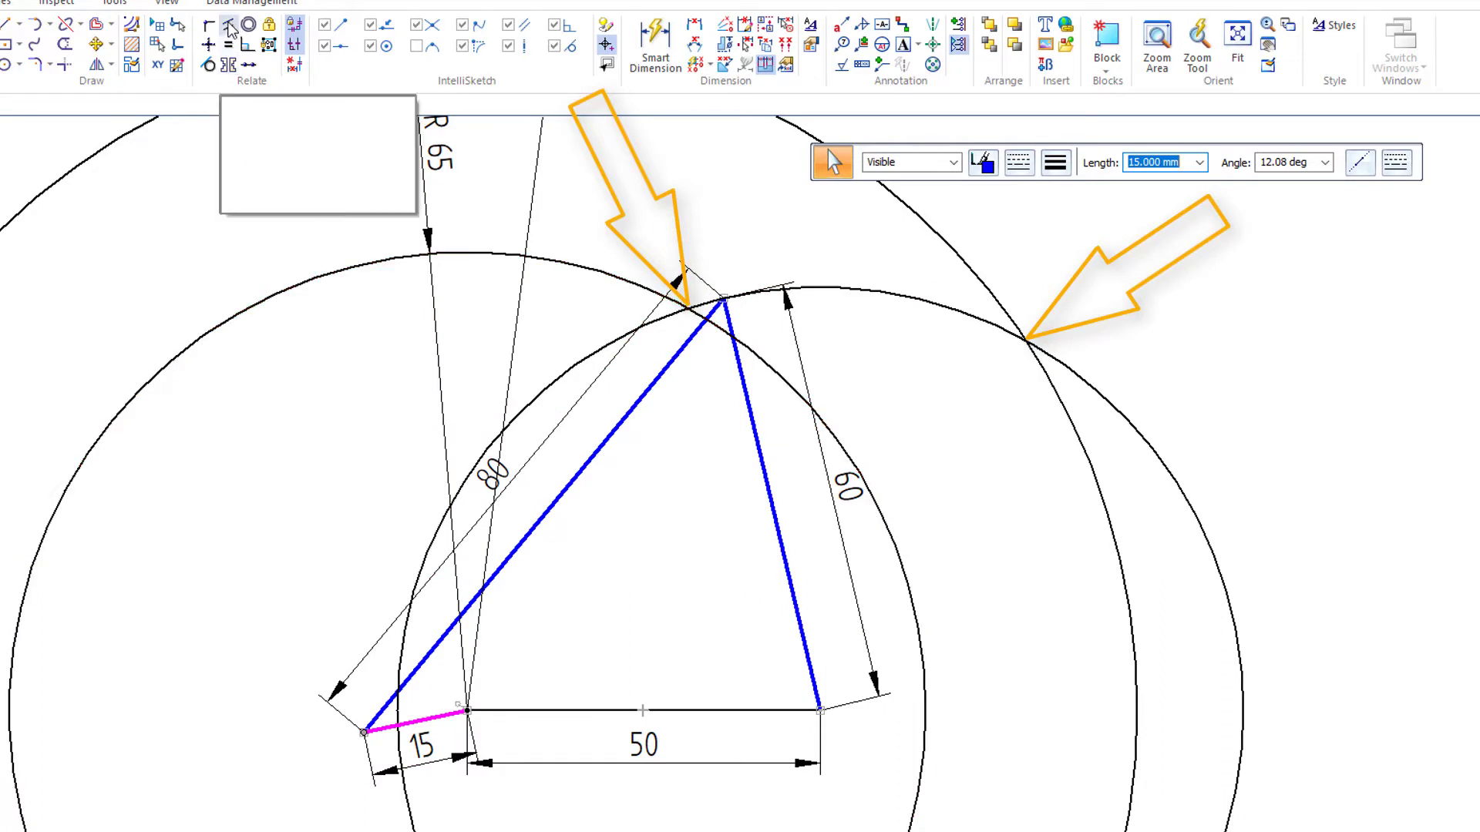
# - Make the 15 mm crank parallel to the 80 coupler
pyautogui.click(230, 28)
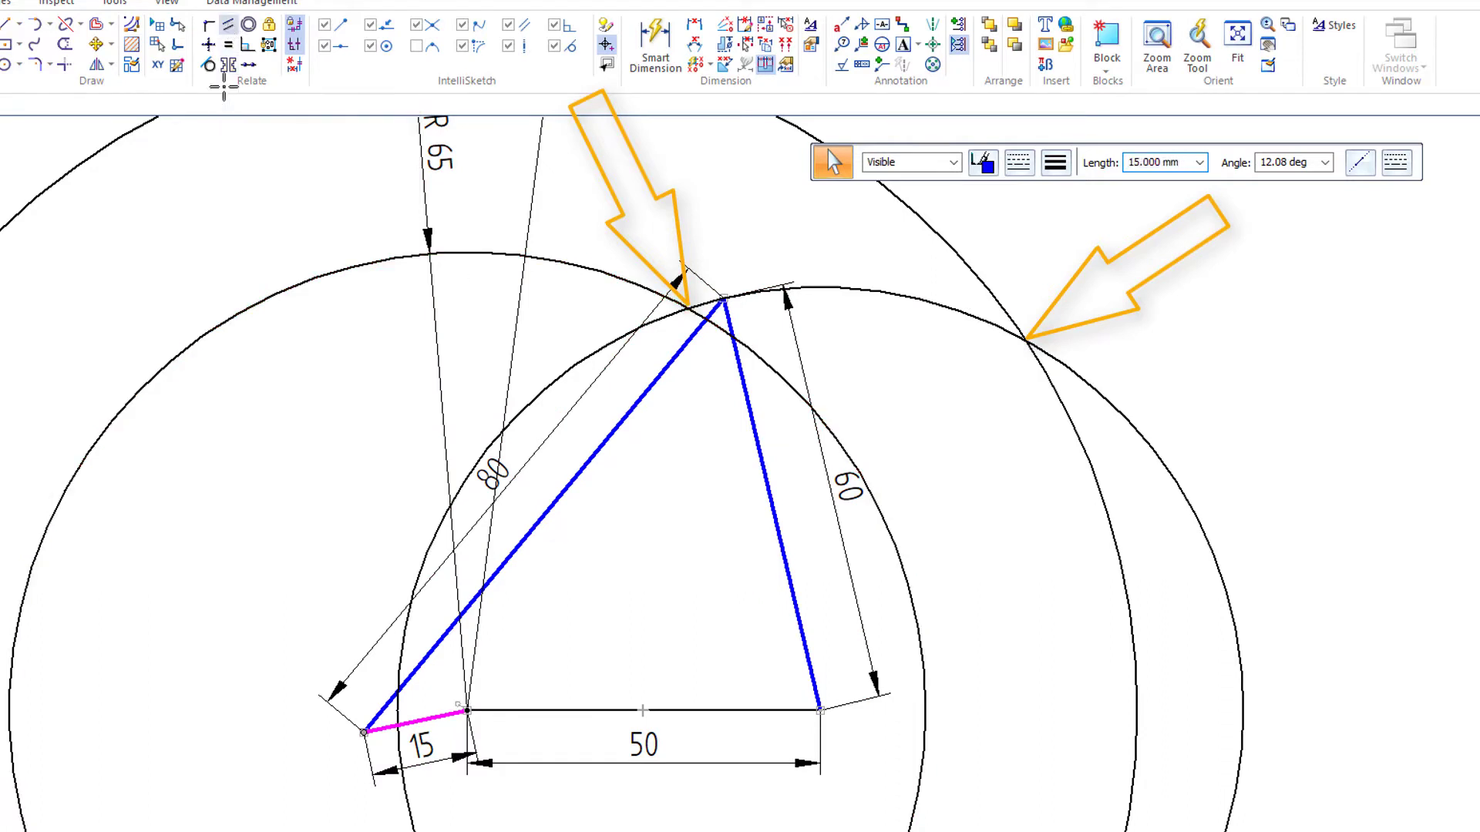
pyautogui.click(428, 660)
pyautogui.click(449, 738)
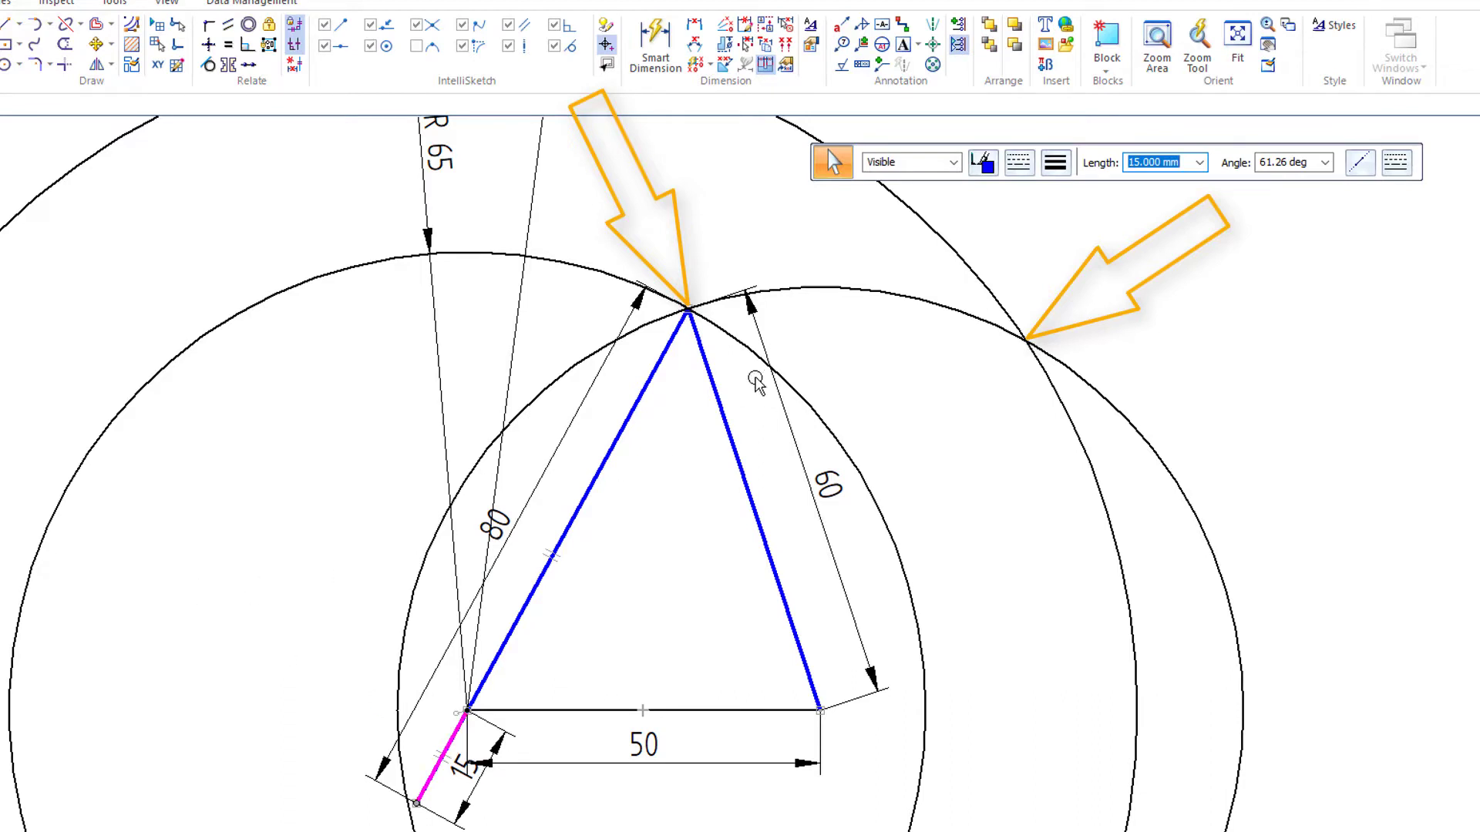
# - Draw a line from the right ground pivot to the far circle intersection
pyautogui.click(11, 23)
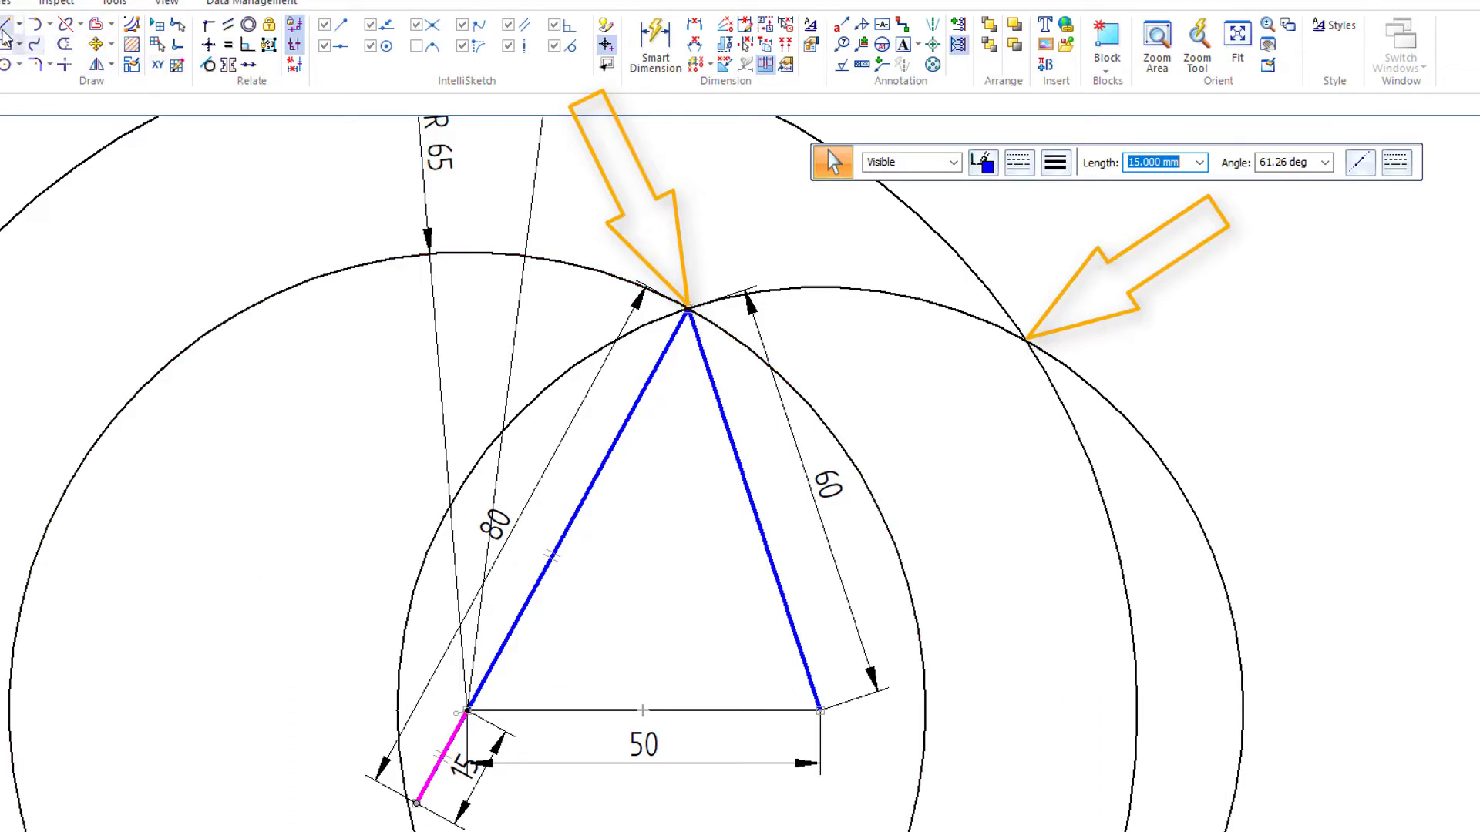
pyautogui.click(820, 710)
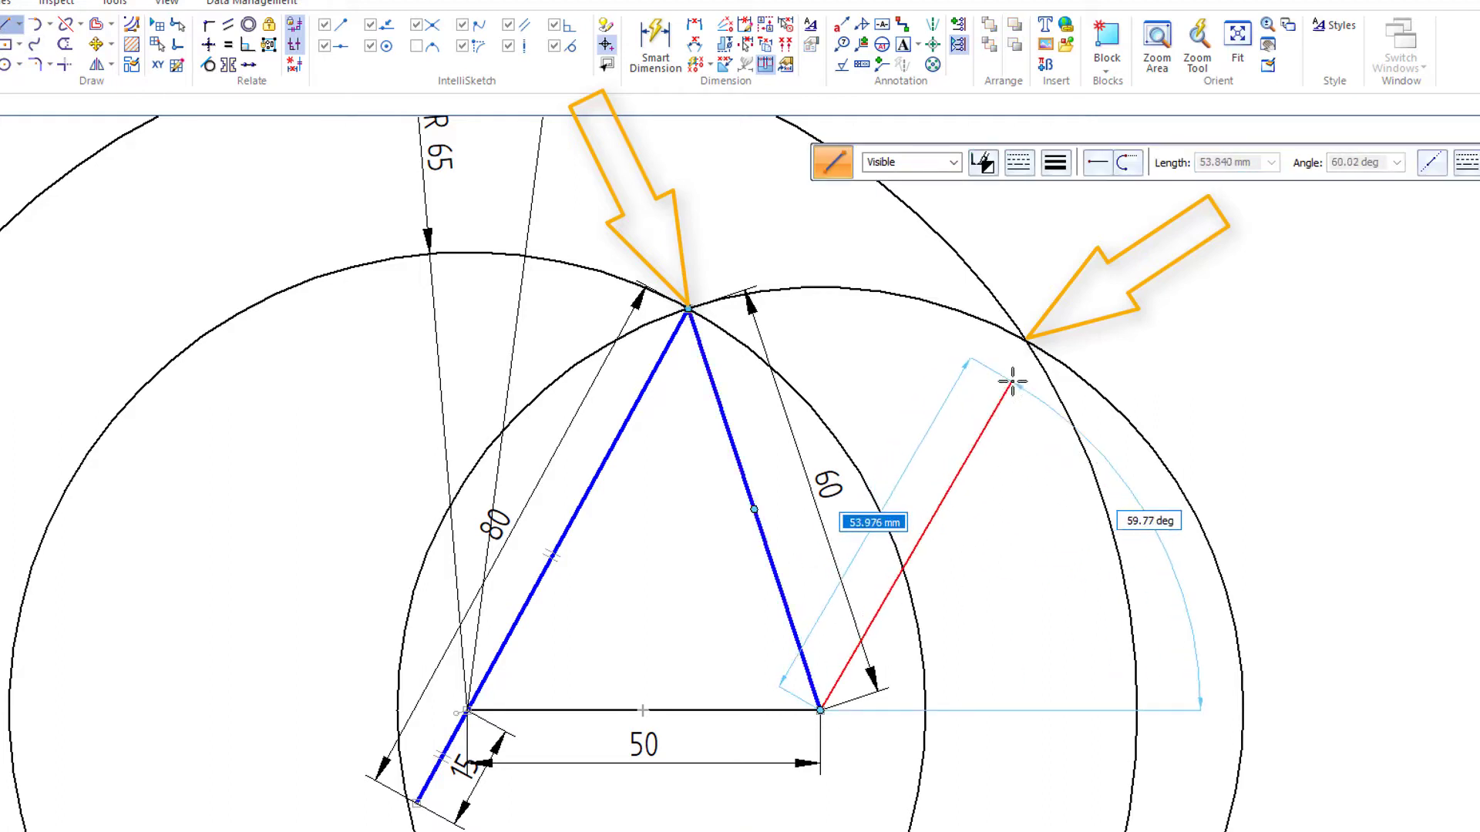
pyautogui.click(1024, 340)
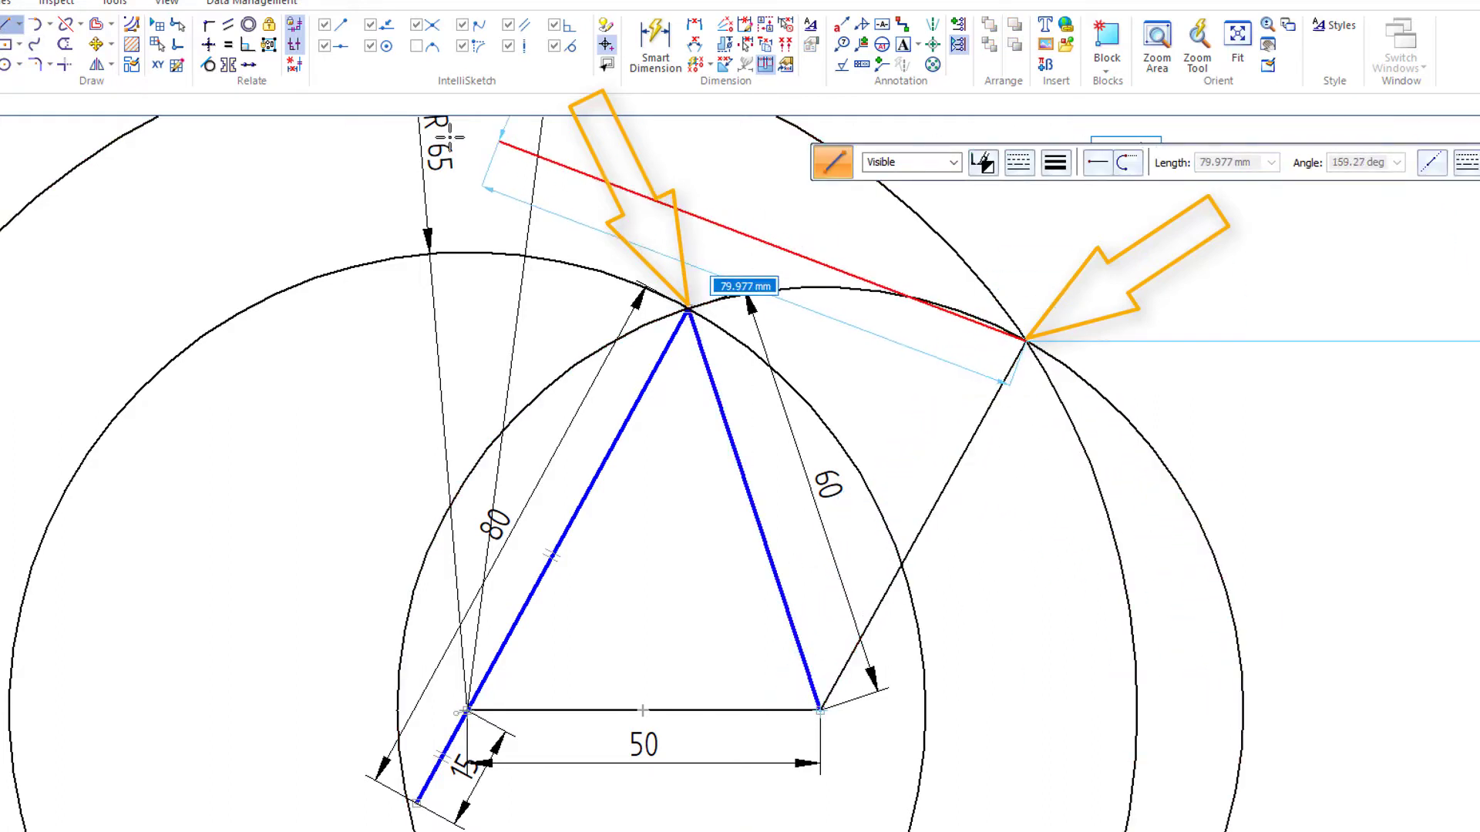
# - Trim away the extra circle arcs, leaving one sector arc beside the triangle
pyautogui.click(65, 45)
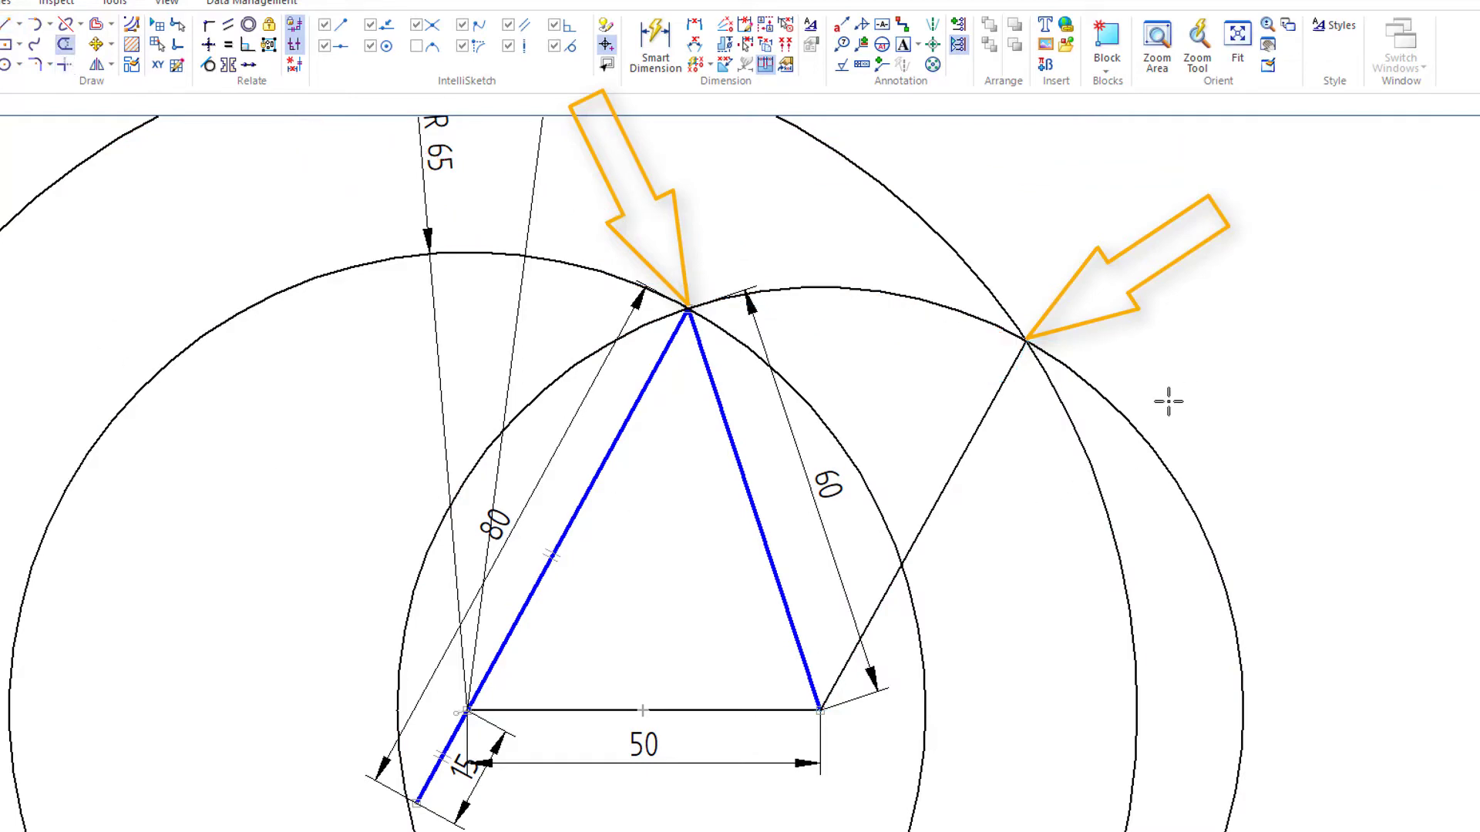
pyautogui.moveTo(1089, 563); pyautogui.dragTo(1087, 564)
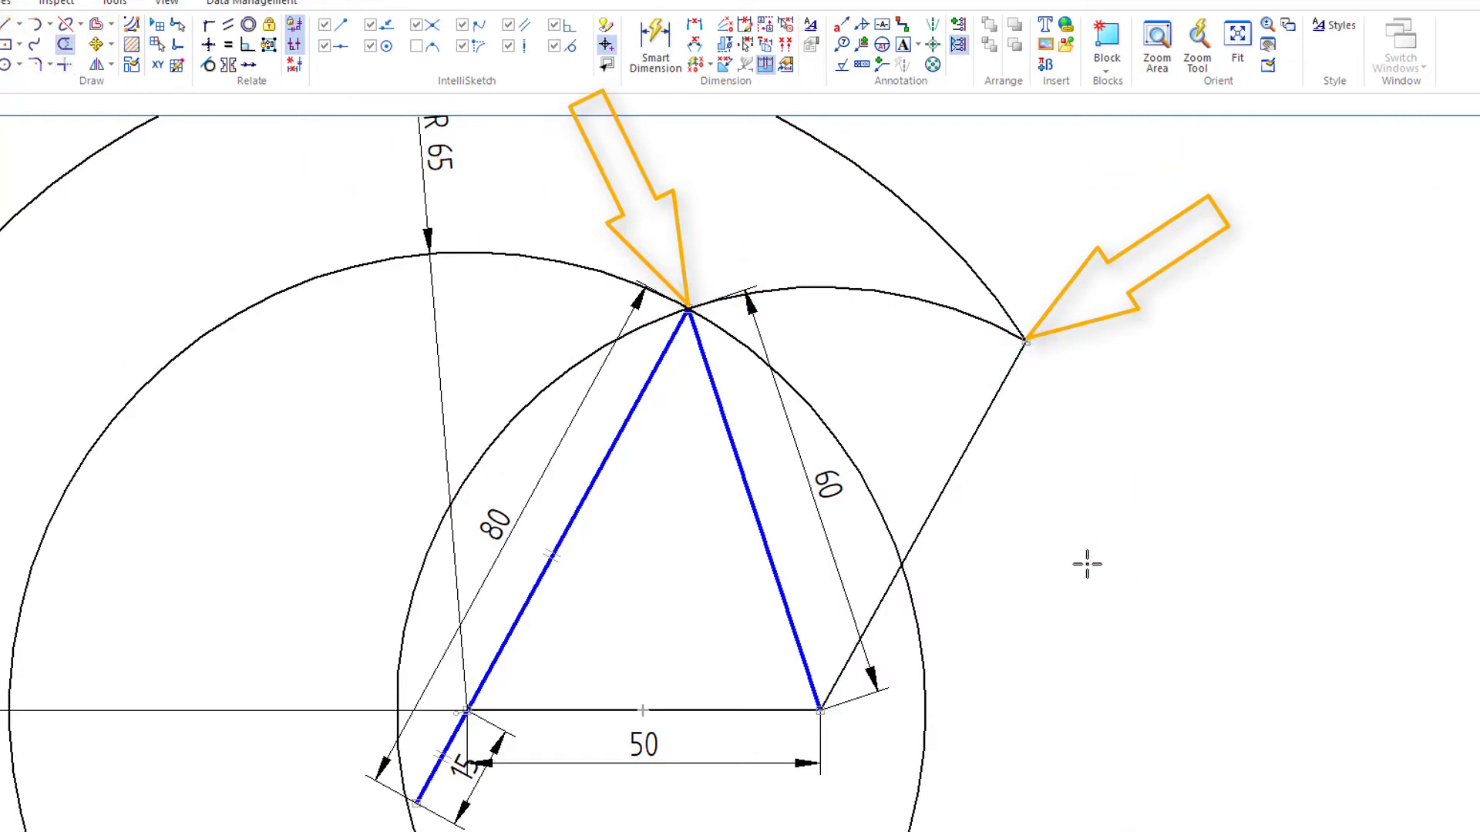
pyautogui.click(898, 198)
pyautogui.click(499, 255)
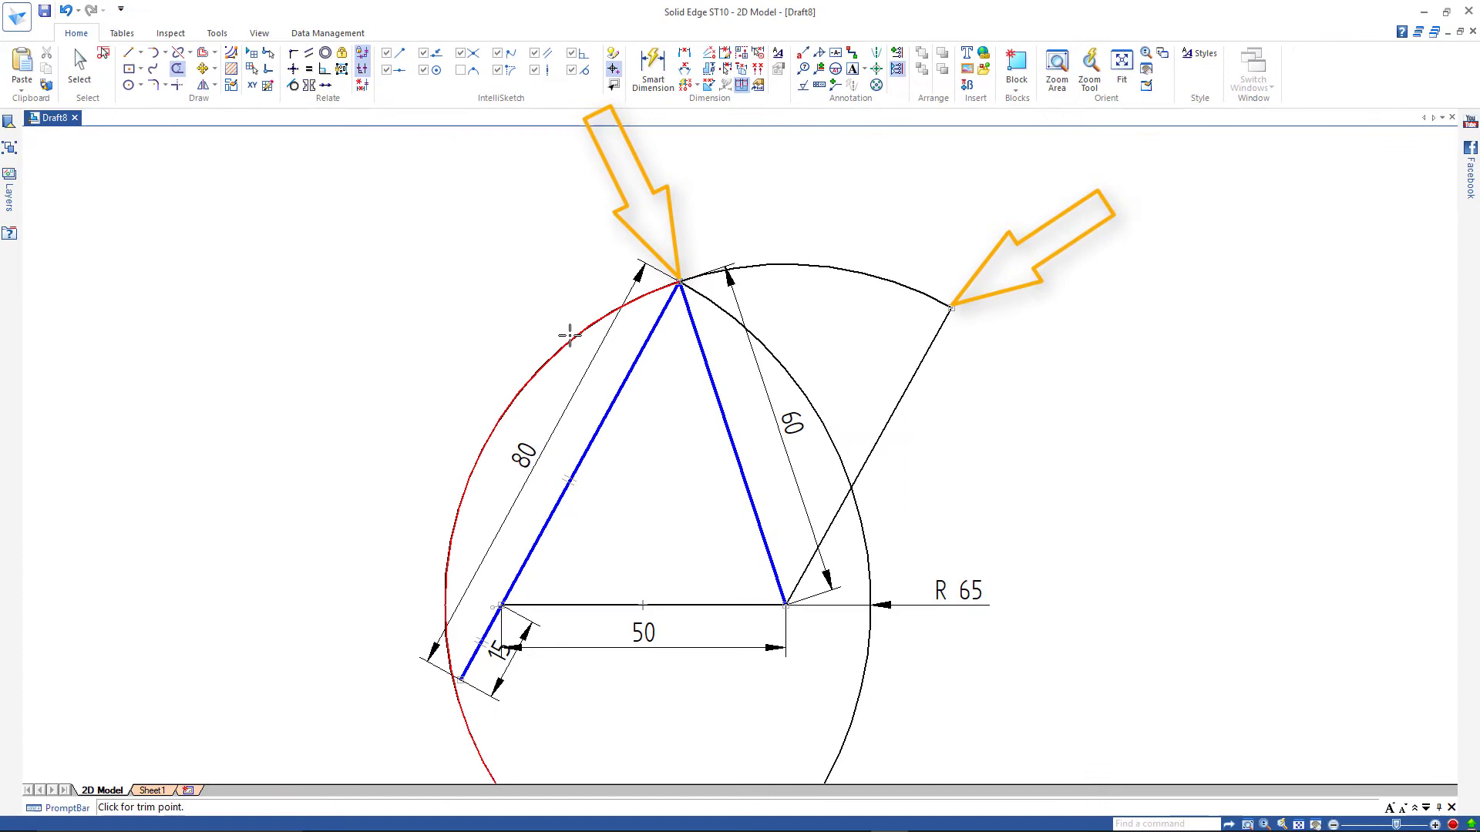
pyautogui.click(575, 327)
pyautogui.click(719, 302)
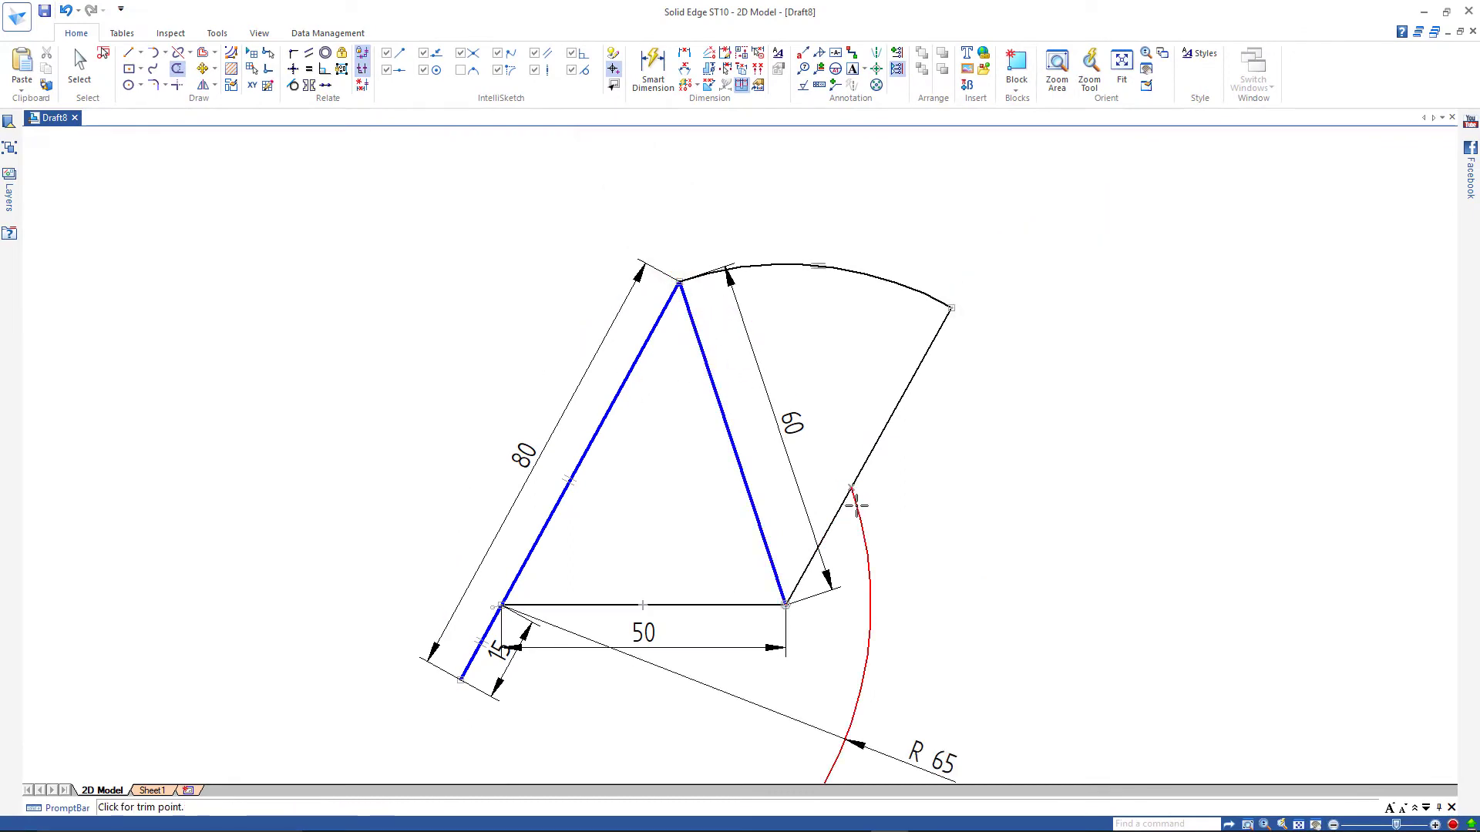
# - Measure the trimmed sector's area, about 1488.69 mm²
pyautogui.click(171, 33)
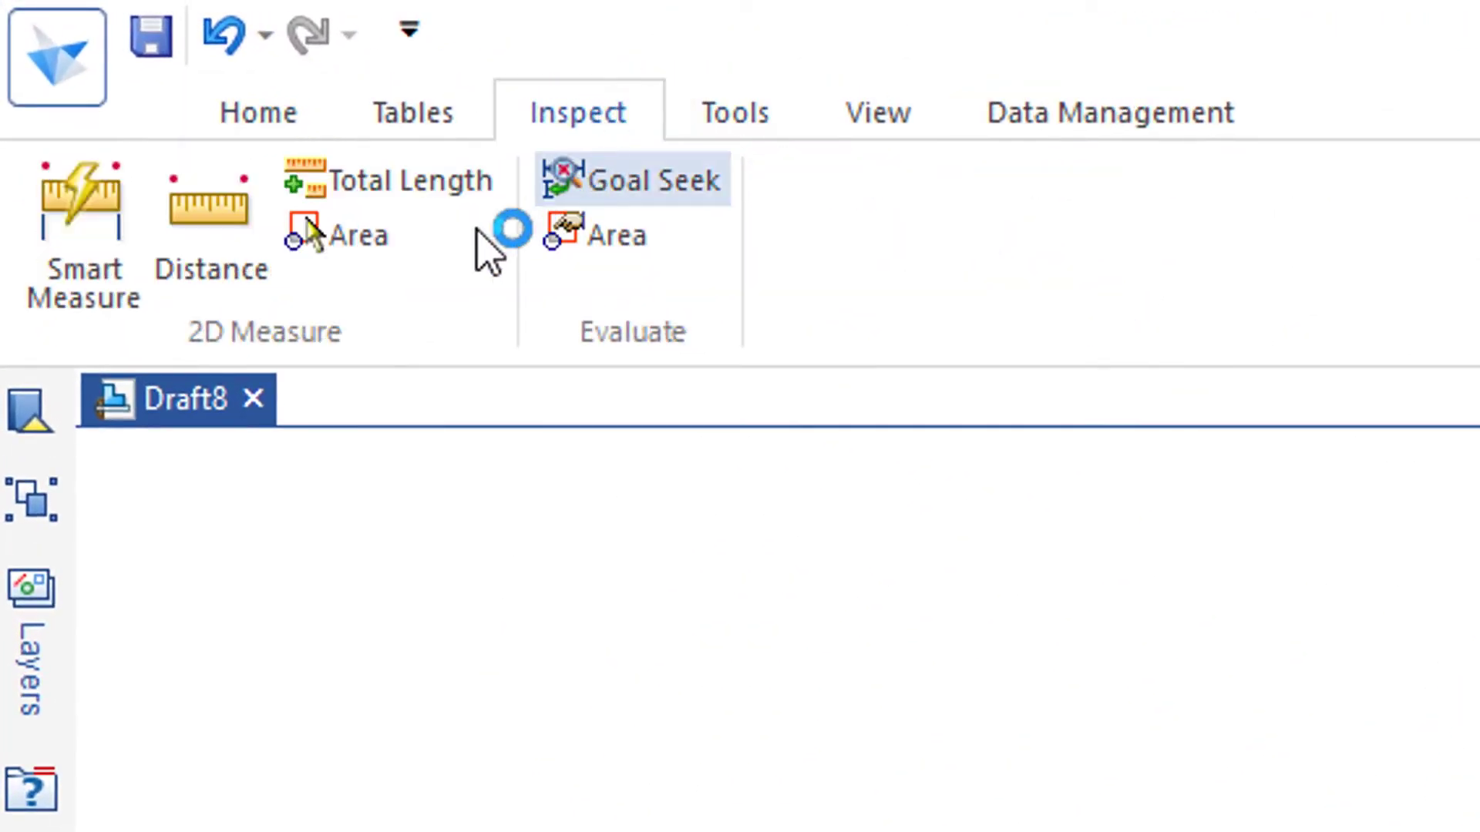
pyautogui.click(357, 238)
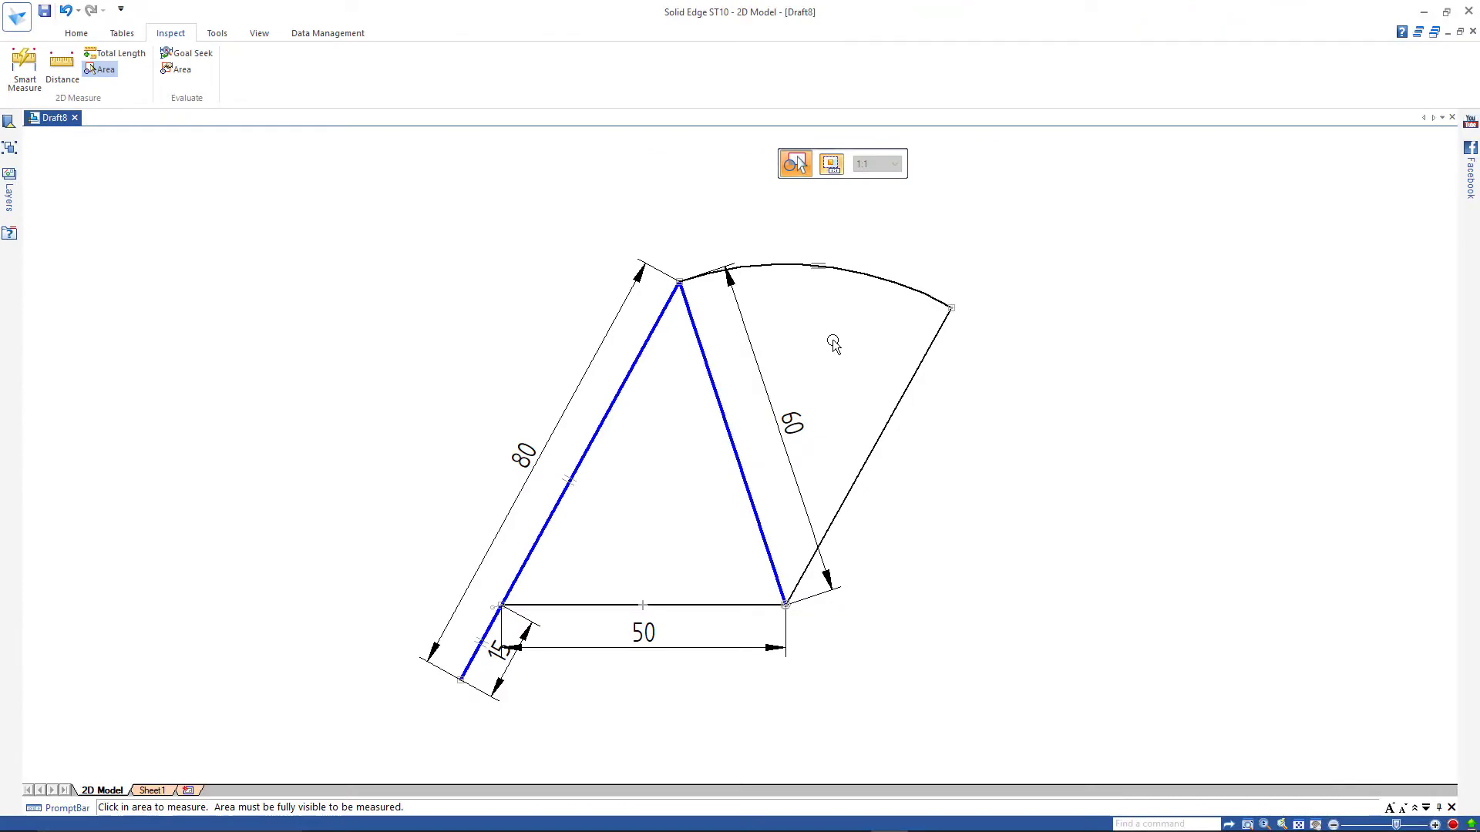
pyautogui.click(832, 339)
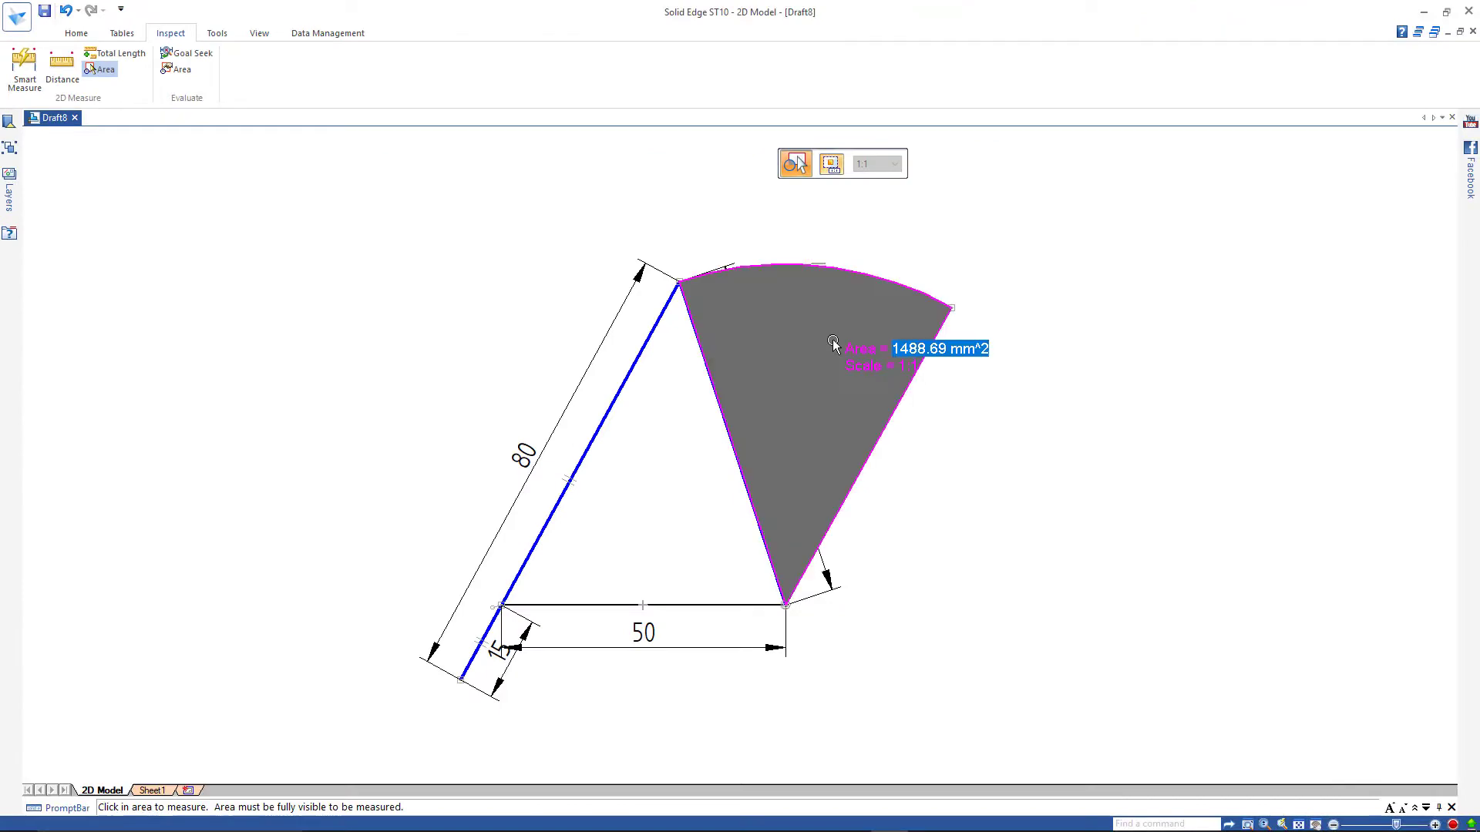
pyautogui.press('Escape')
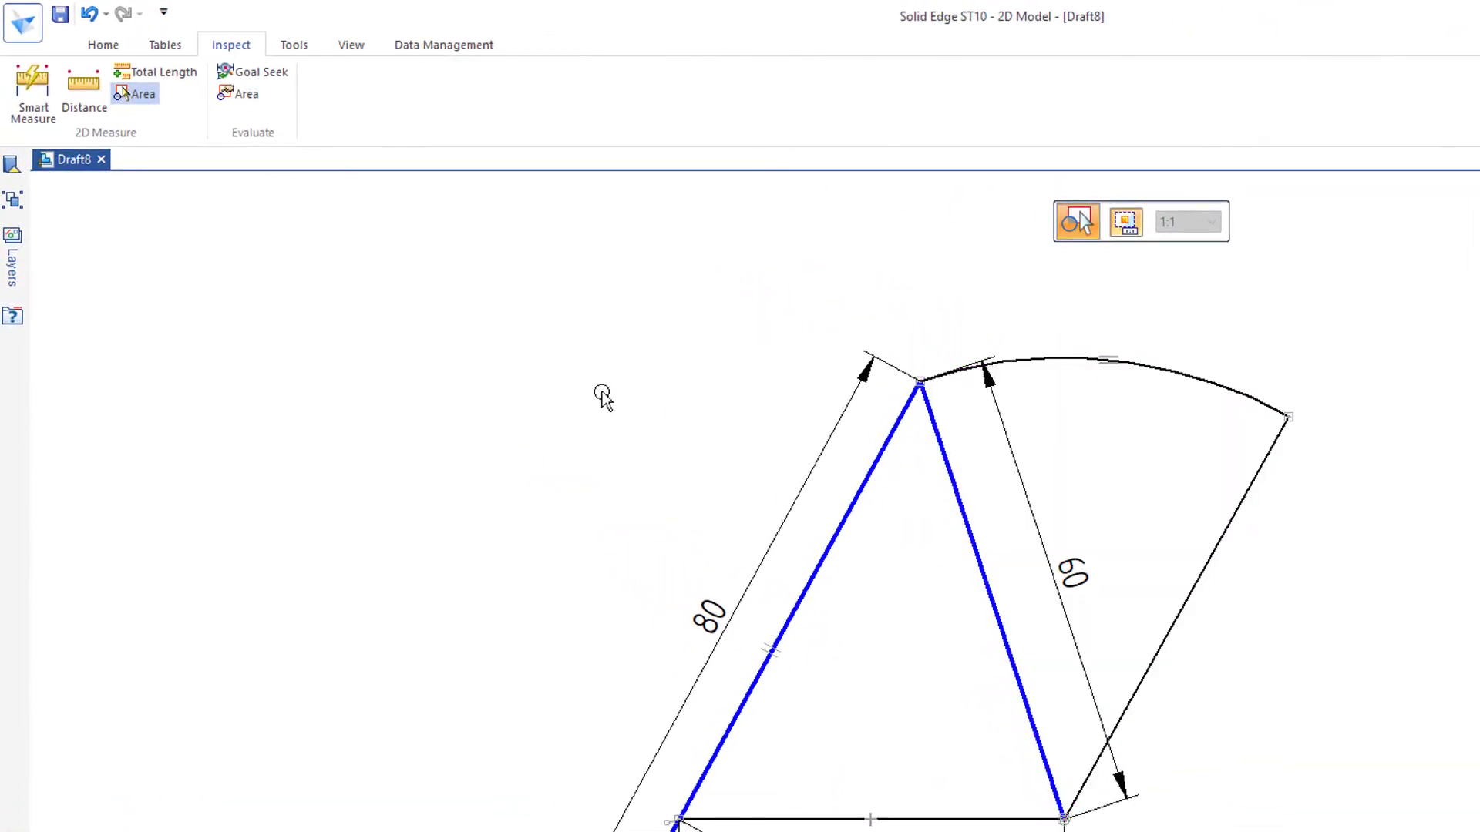
# - Add a 49,62 arc-length dimension to the sector's outer arc
pyautogui.click(103, 44)
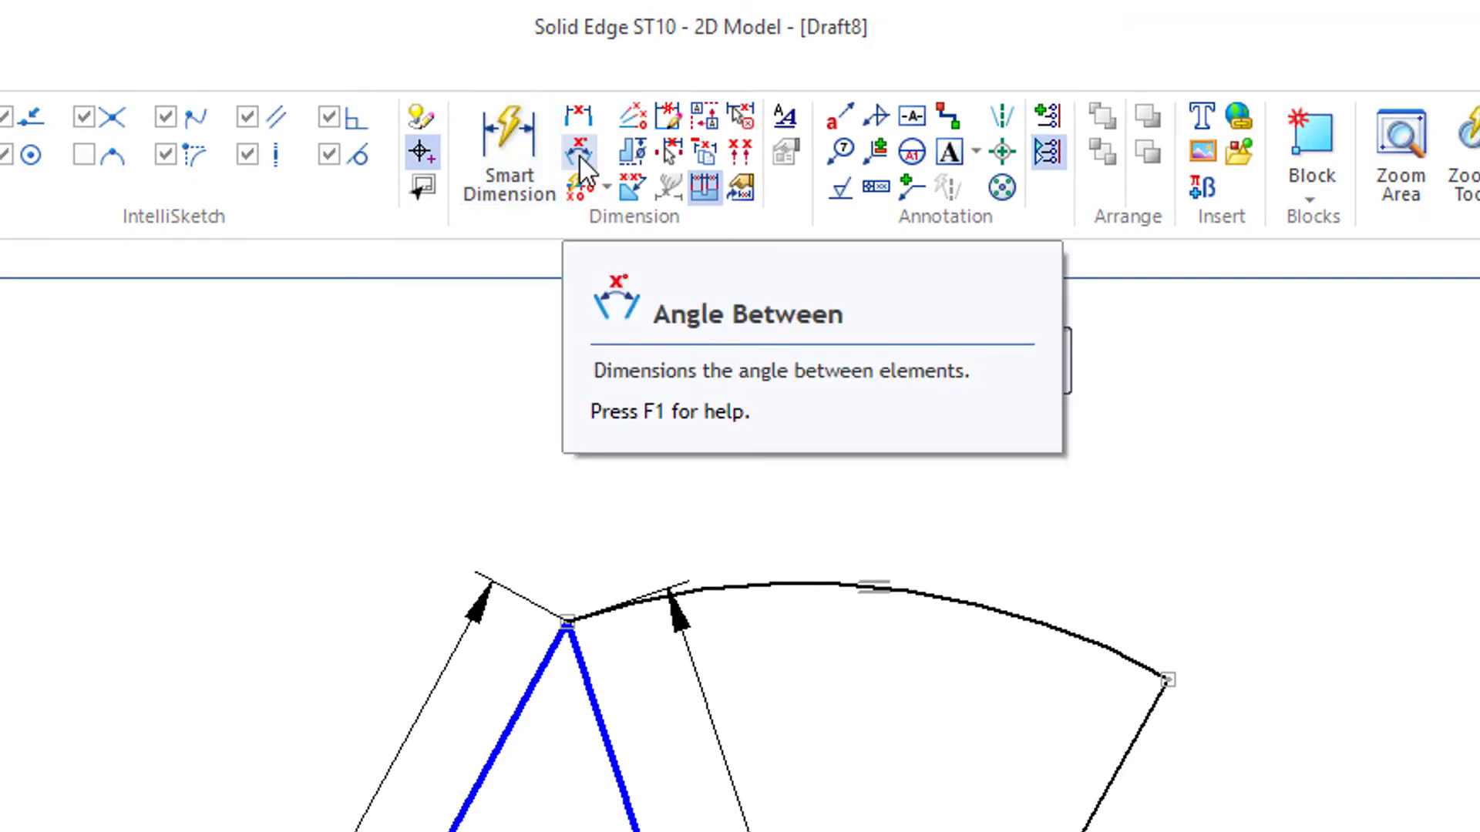
pyautogui.click(505, 131)
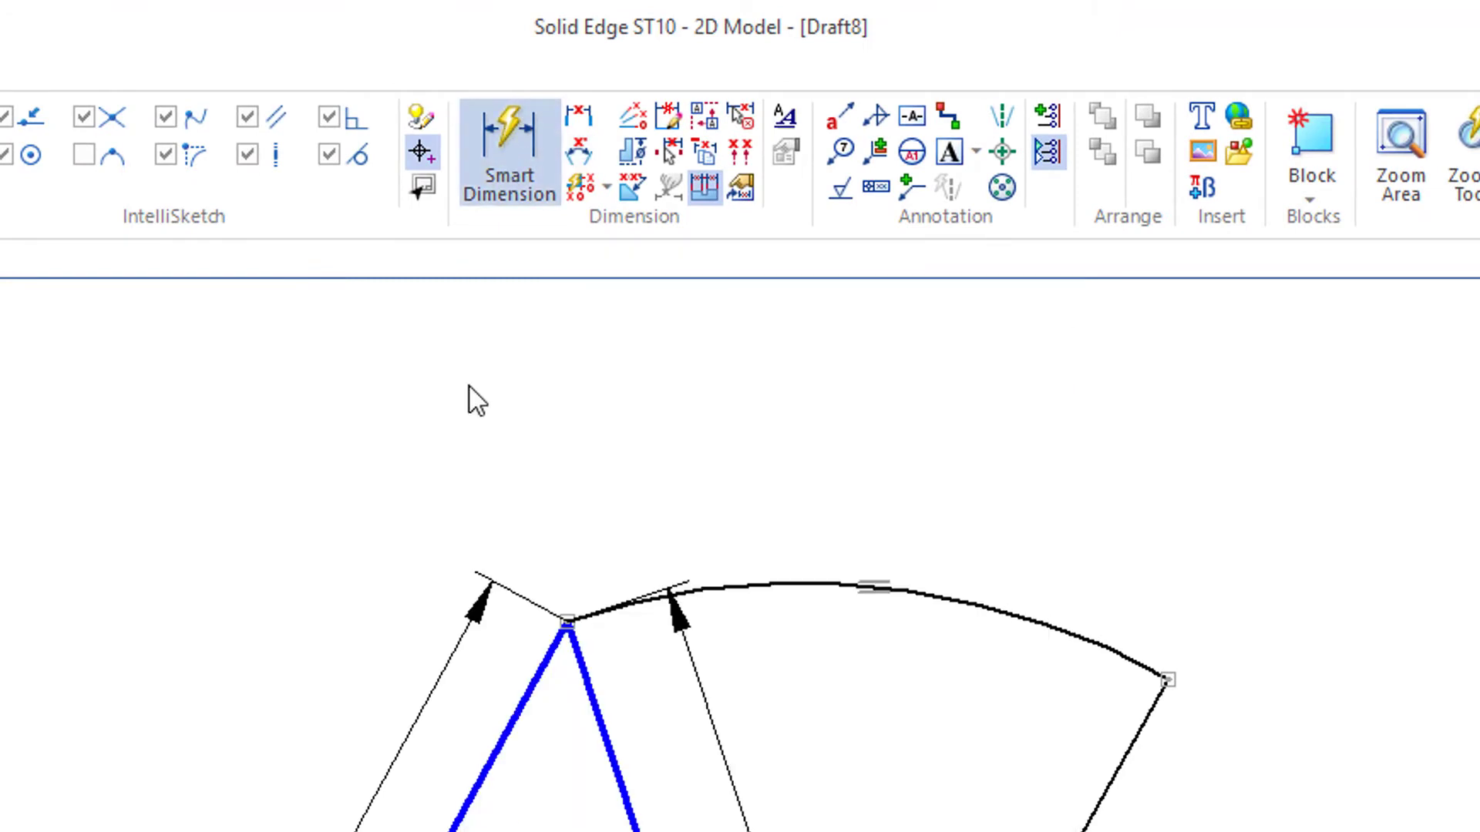
pyautogui.click(1057, 626)
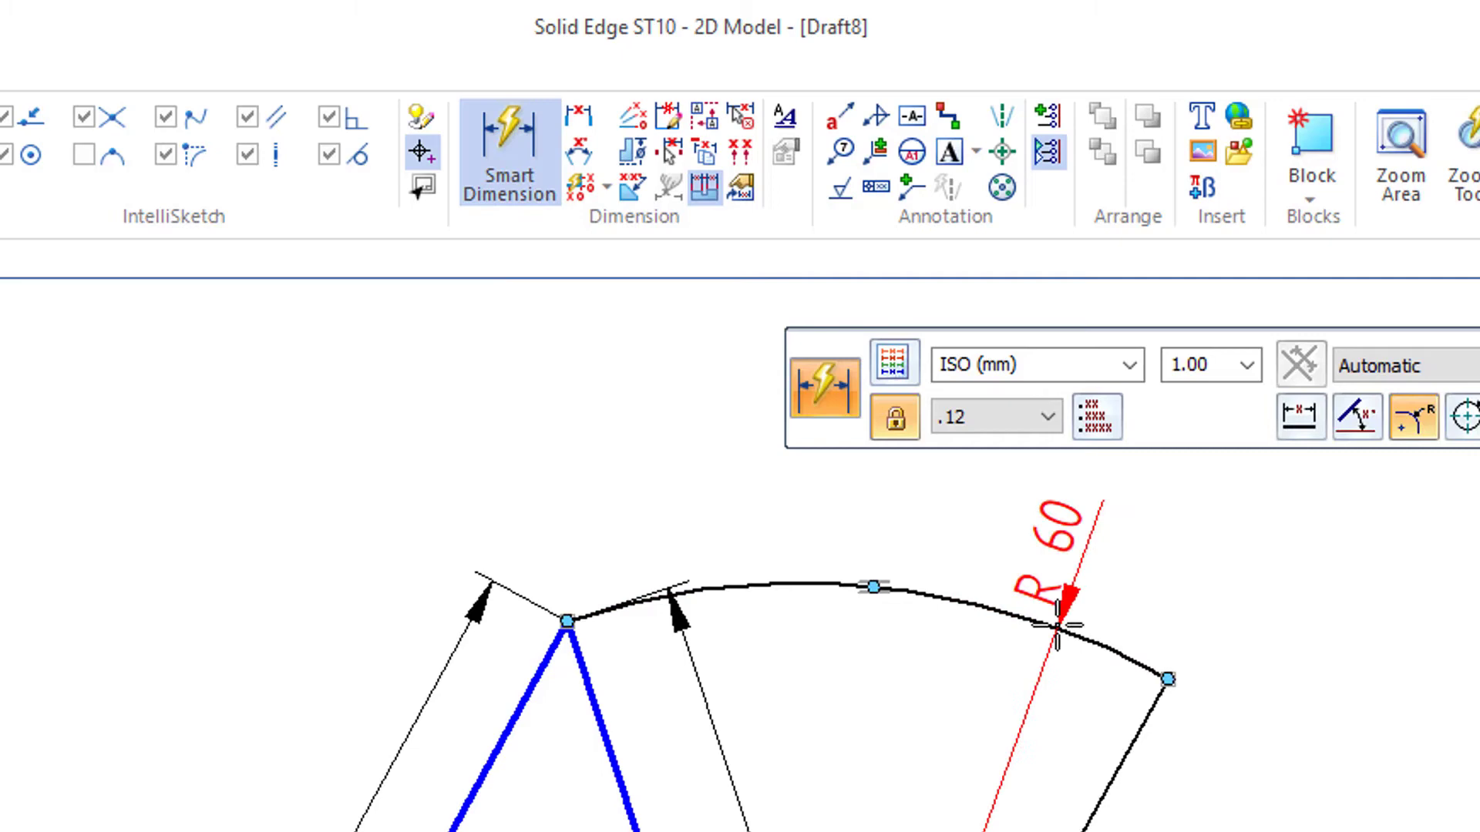
pyautogui.click(1301, 422)
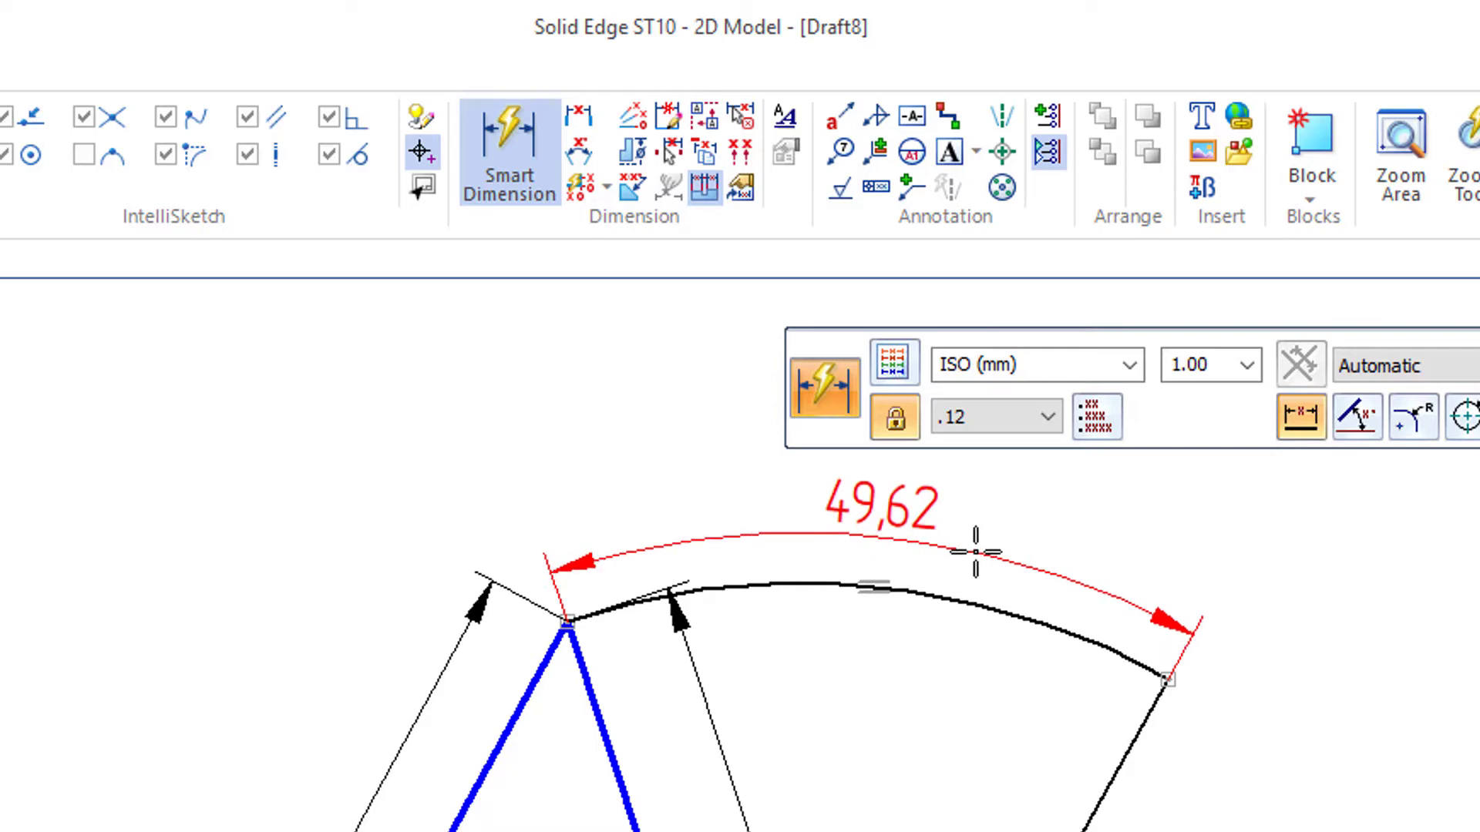
pyautogui.click(858, 528)
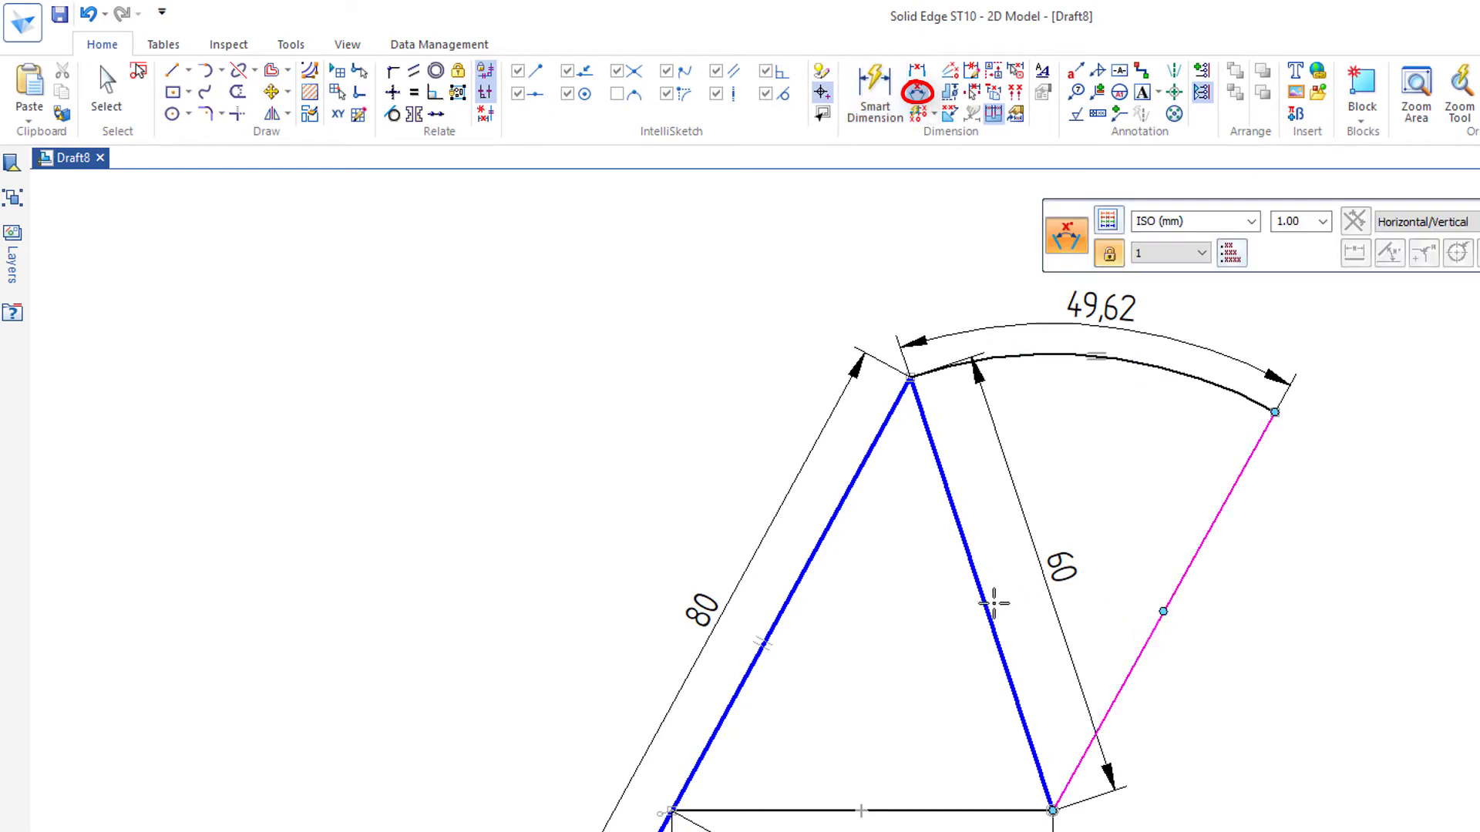
# - Add a 47° angle dimension between the 60 link and sector edge, then fill the sector
pyautogui.click(993, 604)
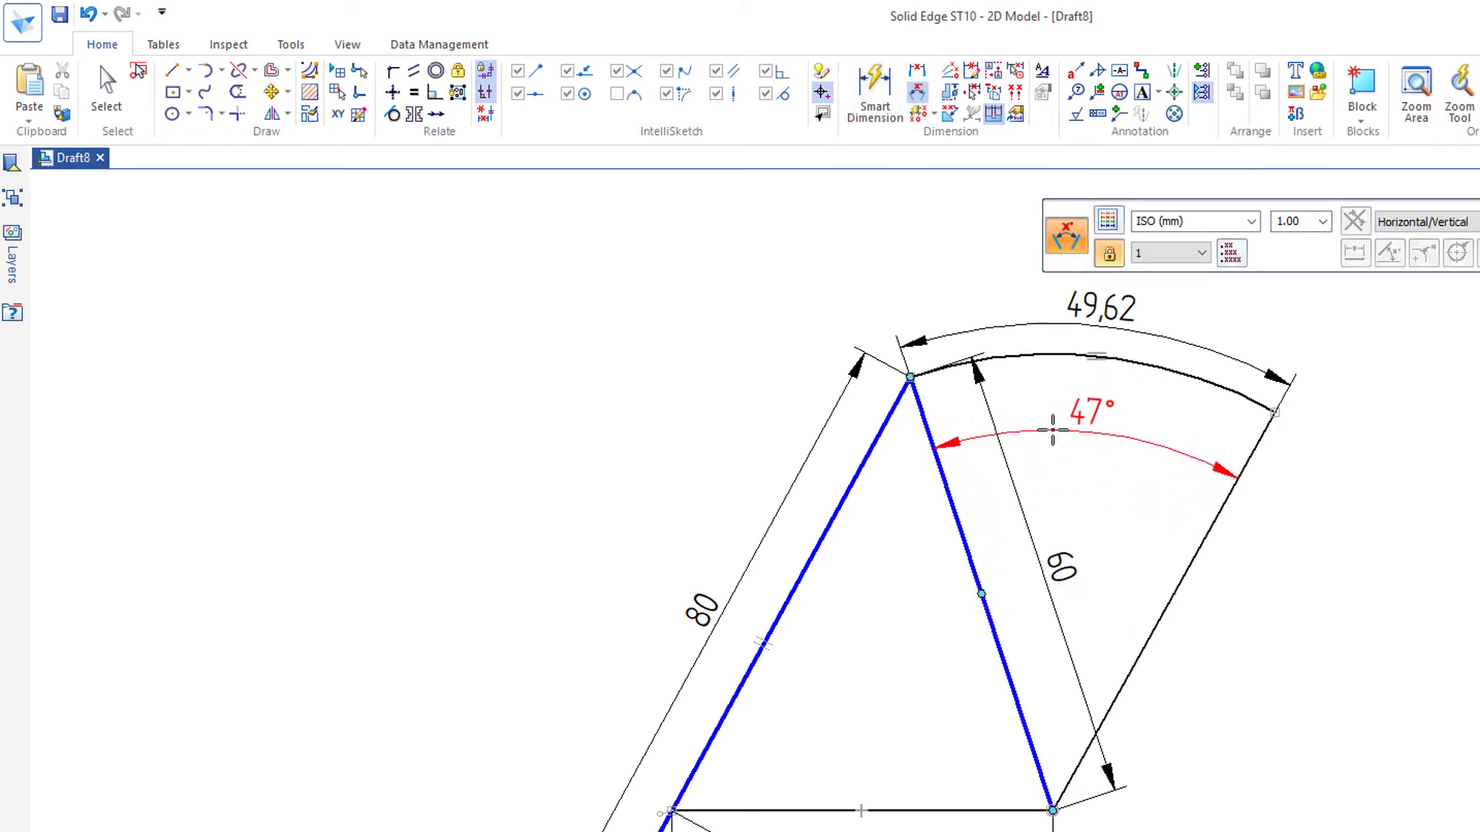
pyautogui.click(1052, 430)
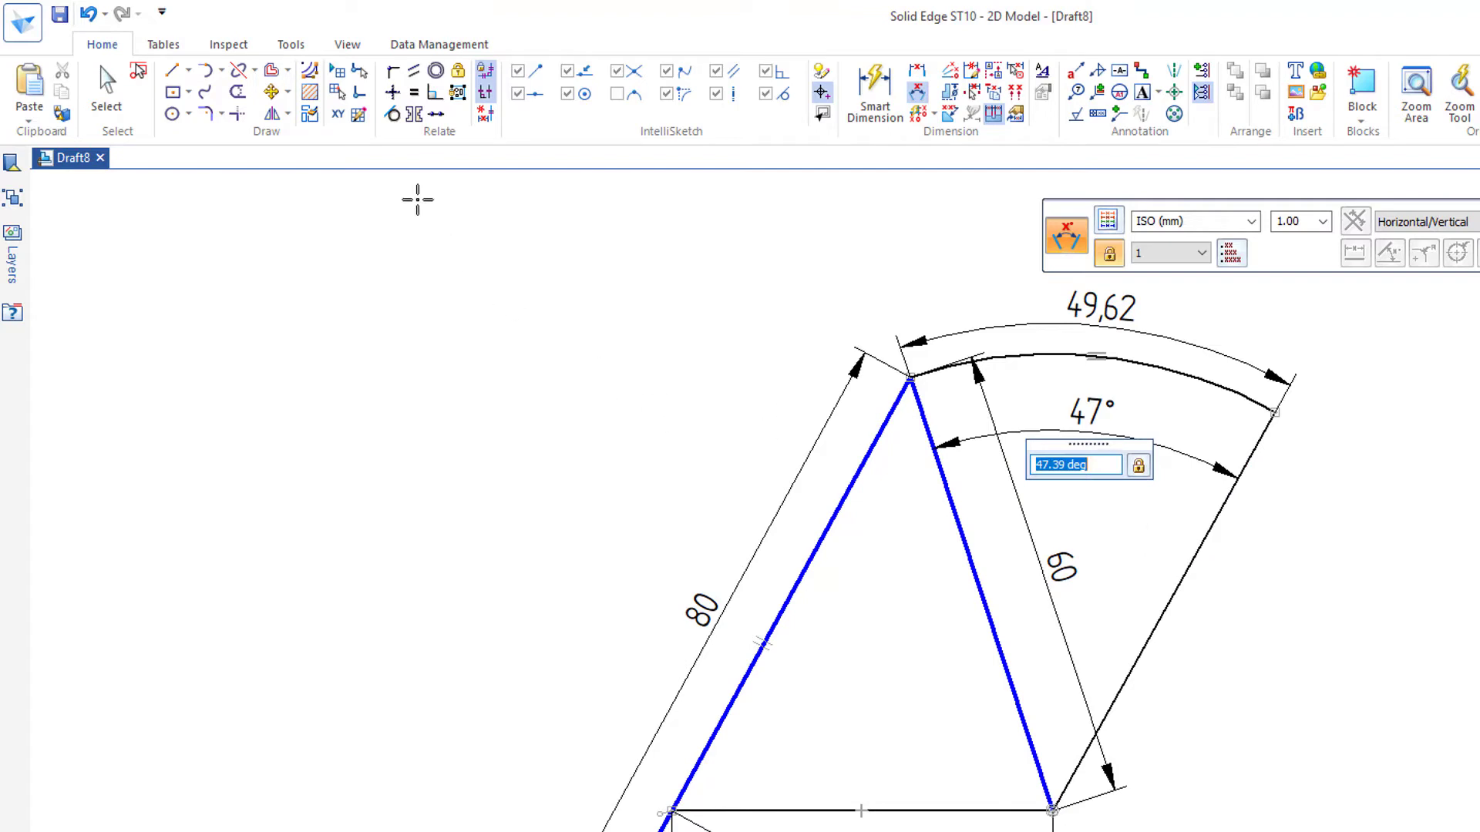
pyautogui.click(310, 94)
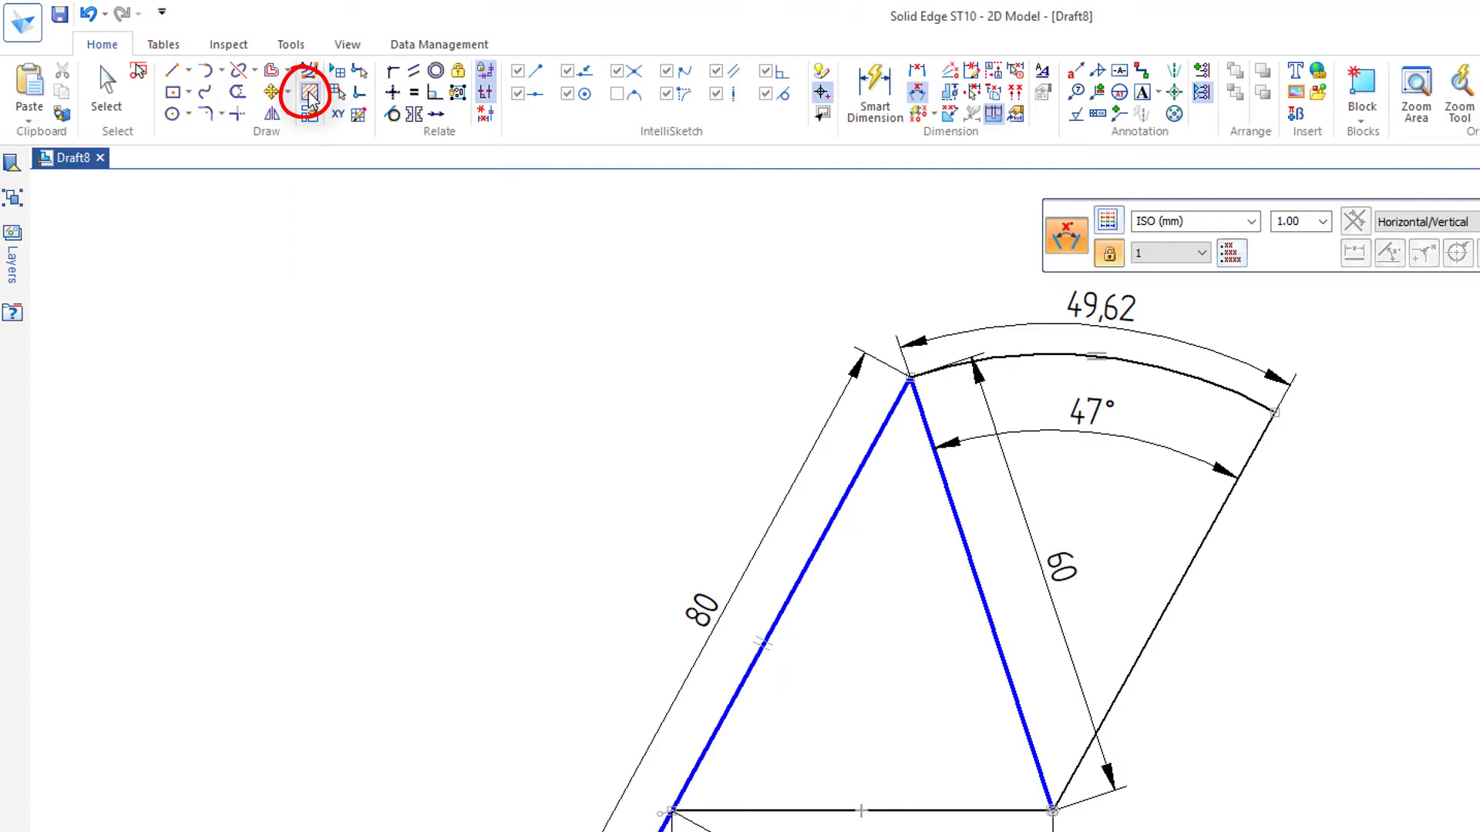
pyautogui.click(1130, 485)
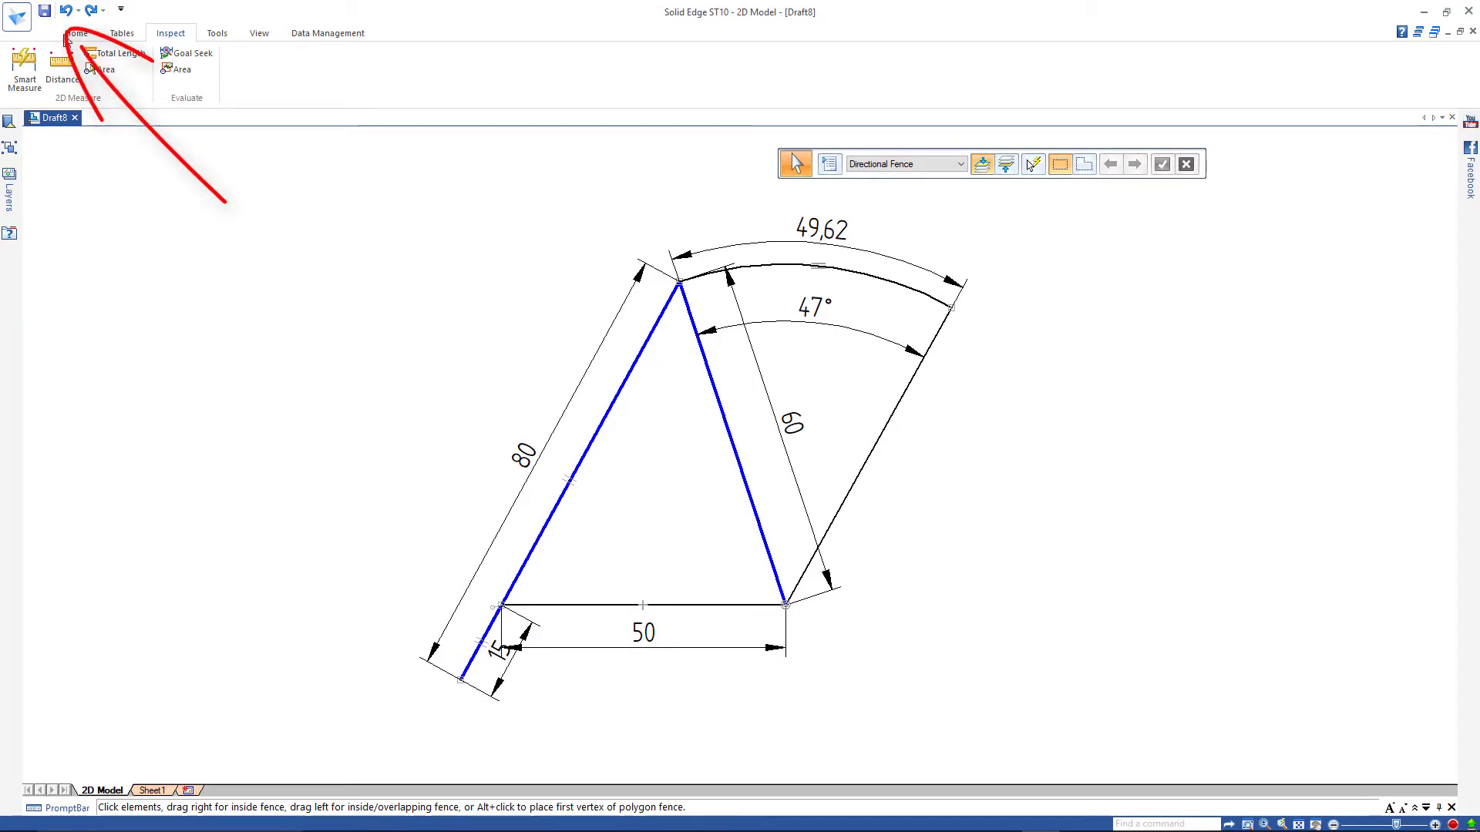
# - Undo the dimensions, trimmed circles and construction lines back to the bare linkage
pyautogui.click(65, 11)
pyautogui.click(66, 11)
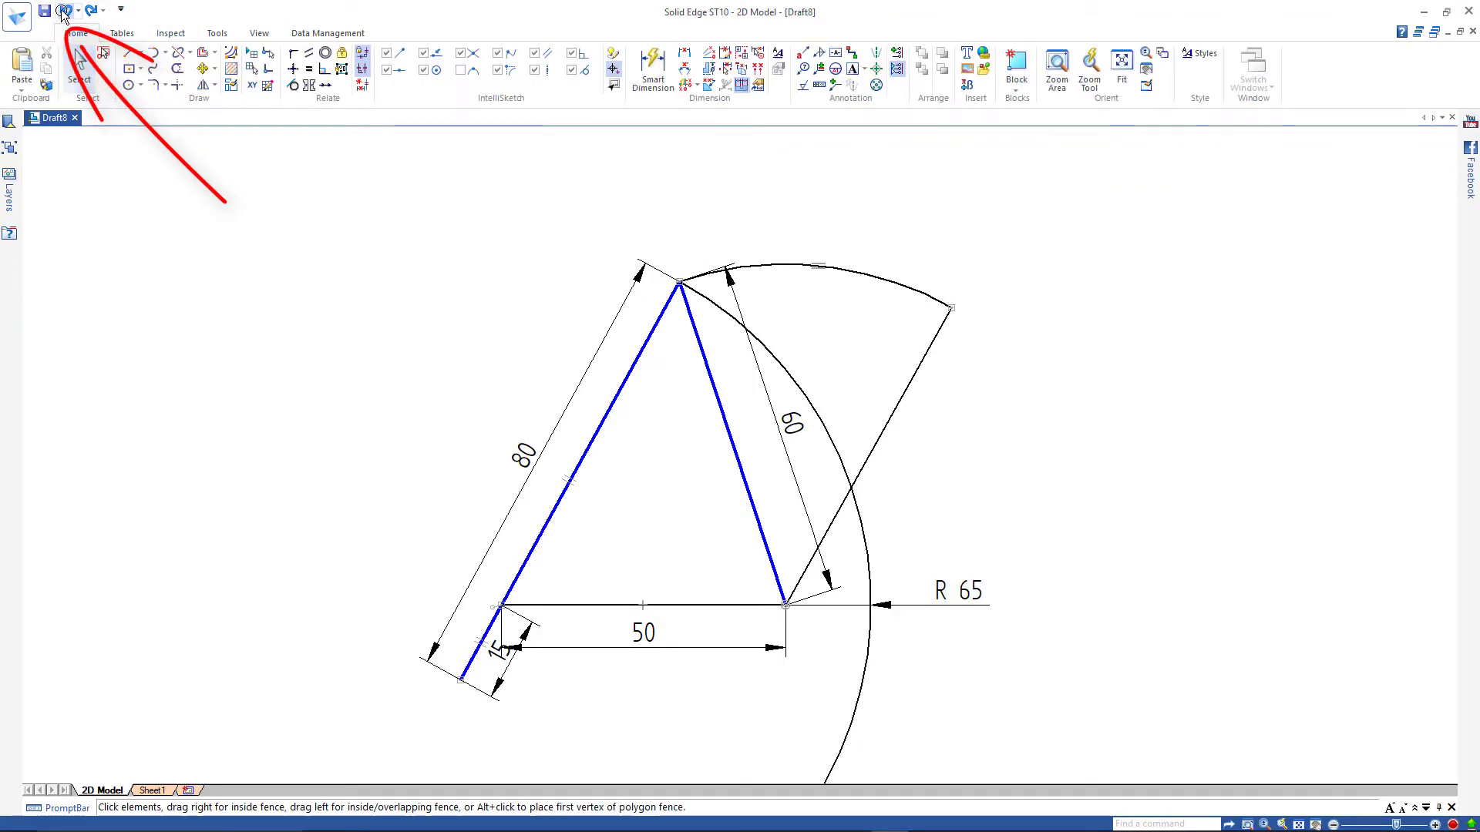
pyautogui.click(66, 10)
pyautogui.click(66, 11)
pyautogui.click(66, 11)
pyautogui.click(65, 11)
pyautogui.click(66, 11)
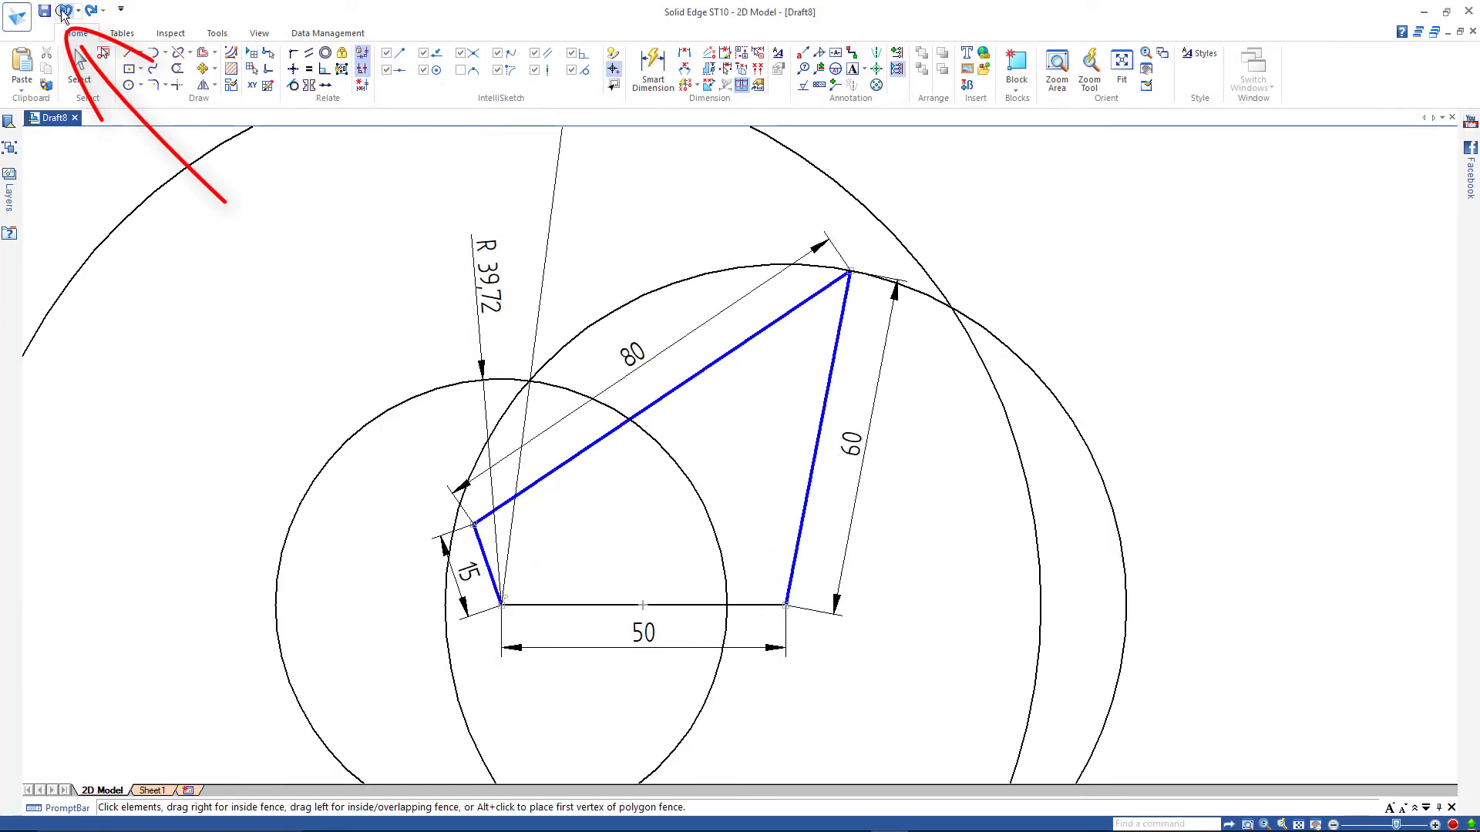
pyautogui.click(66, 11)
pyautogui.click(65, 11)
pyautogui.click(65, 11)
pyautogui.click(65, 11)
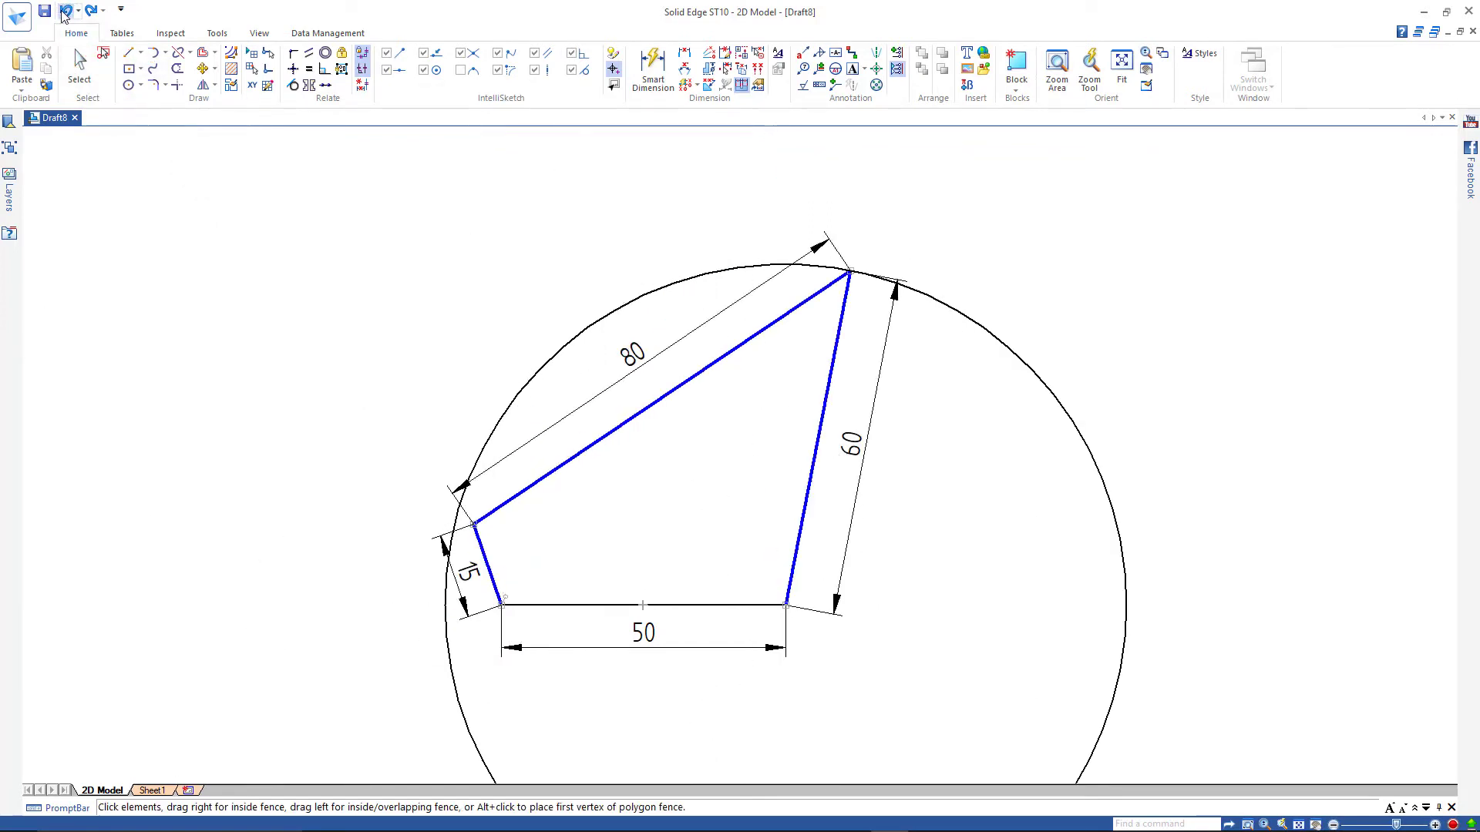
pyautogui.click(66, 11)
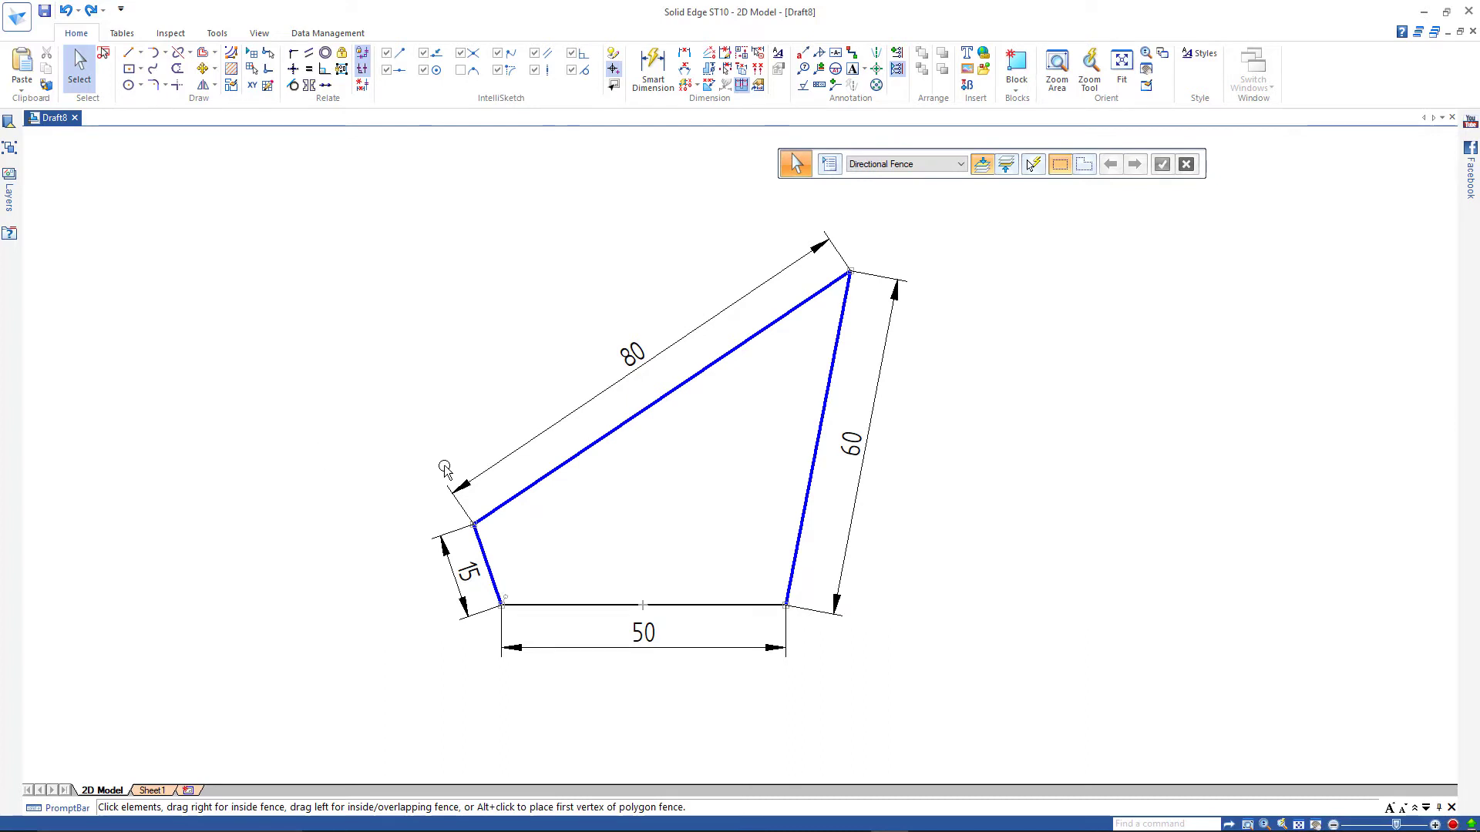
# - Change the 80 coupler dimension to 90
pyautogui.click(634, 358)
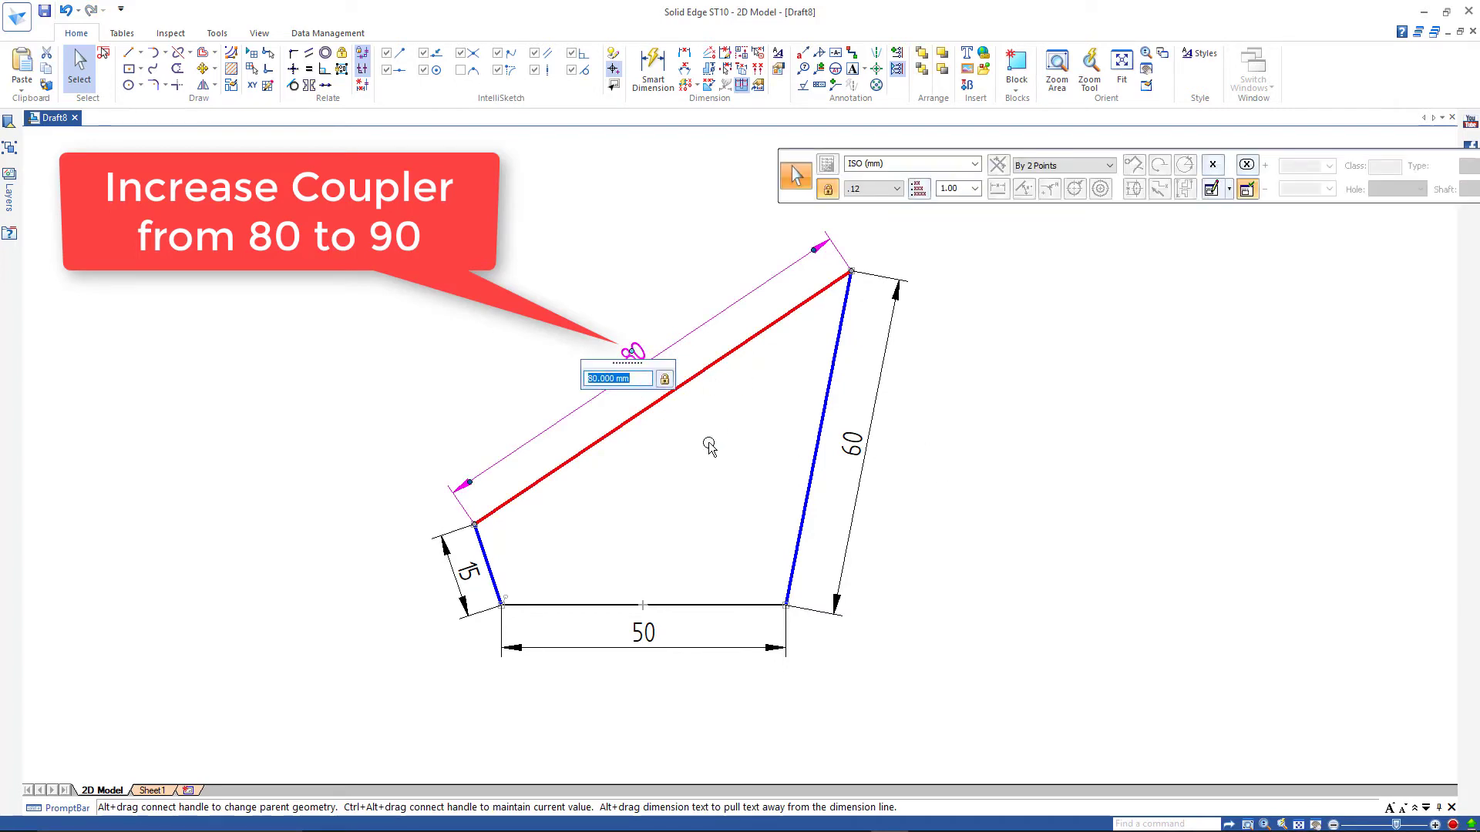
pyautogui.write('90')
pyautogui.press('Return')
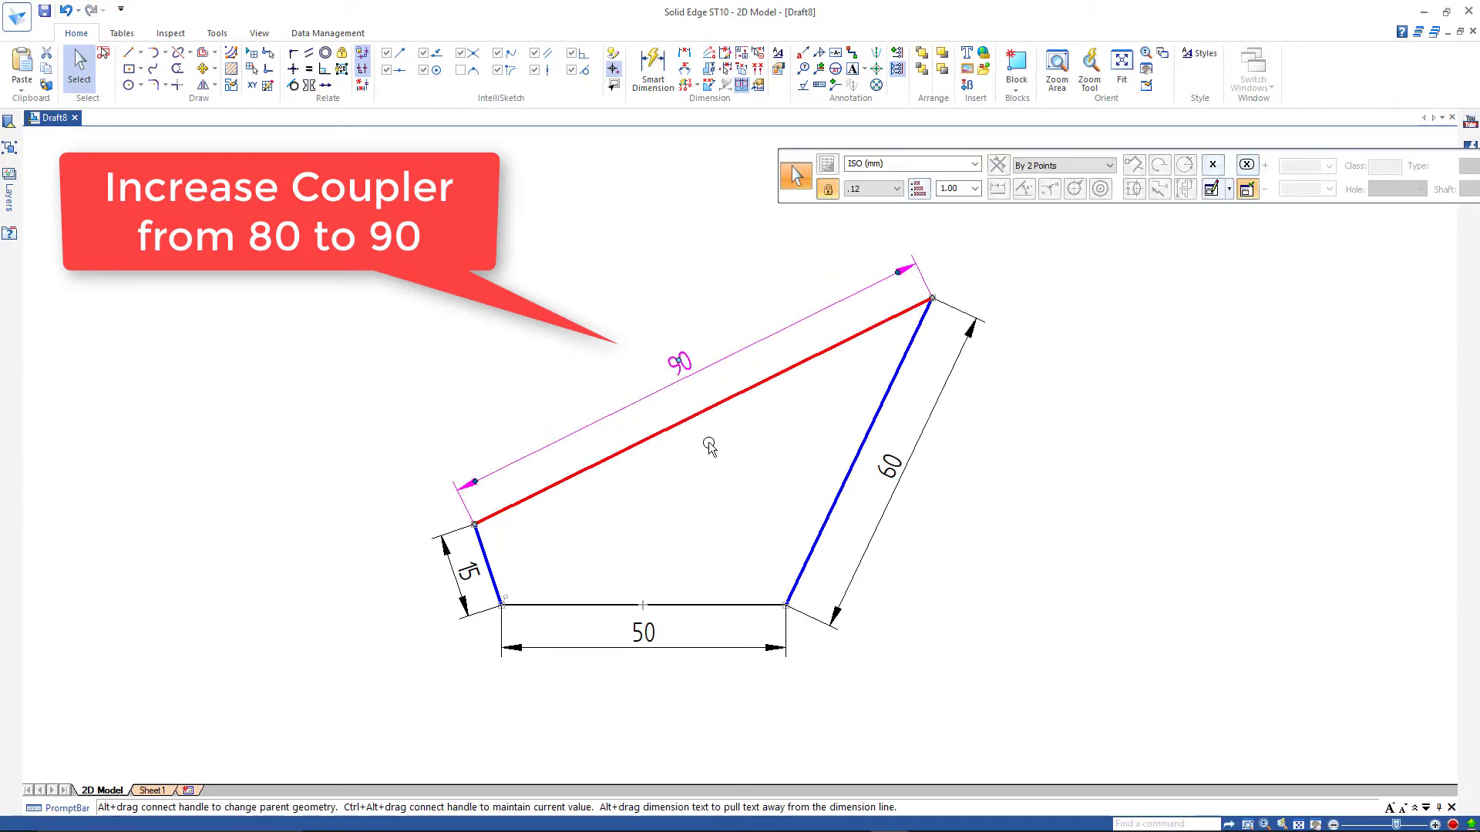
pyautogui.press('c')
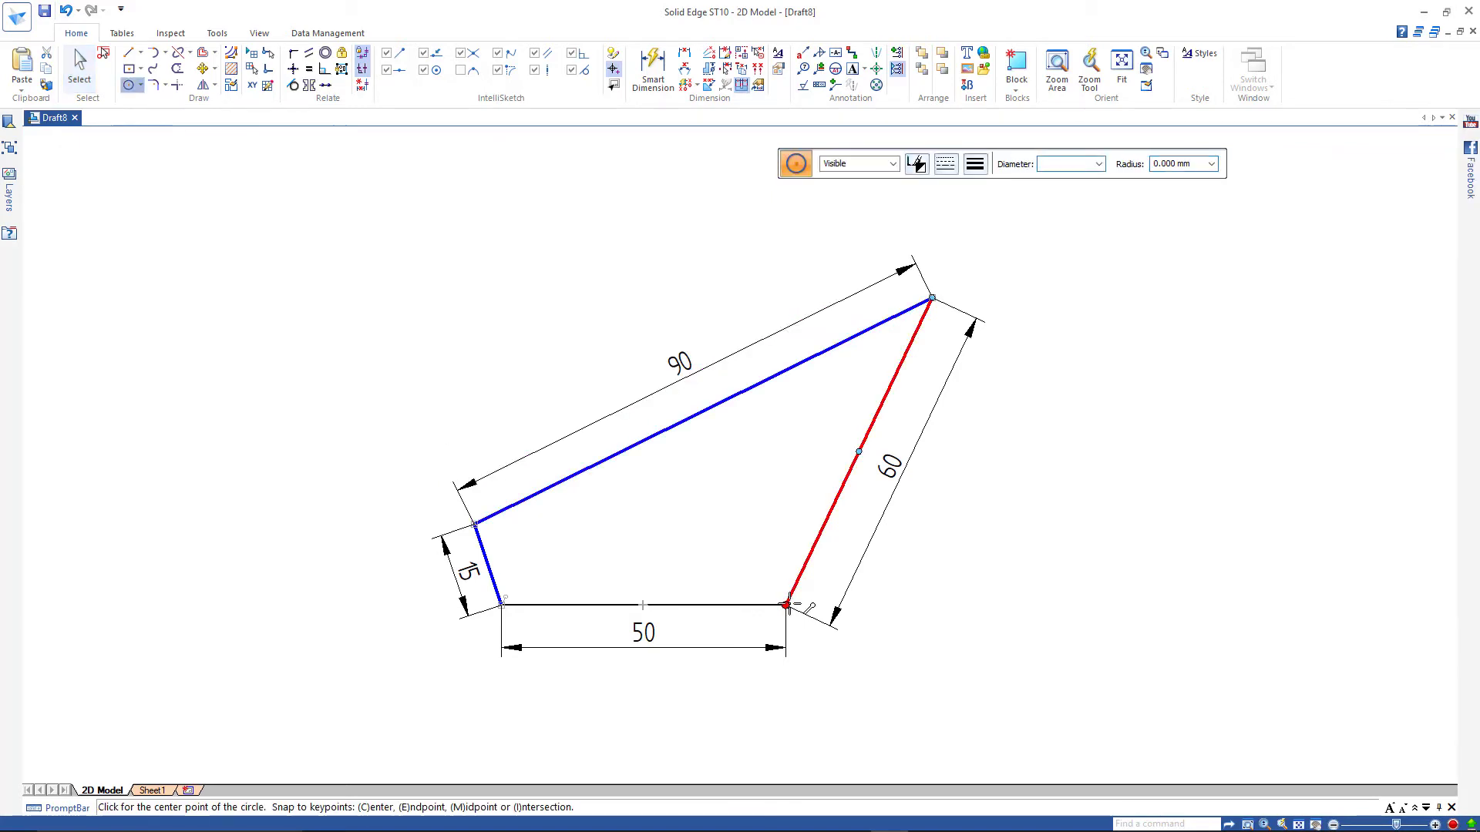
# - Set the new circles' line type to dashed and choose a line width
pyautogui.click(1133, 207)
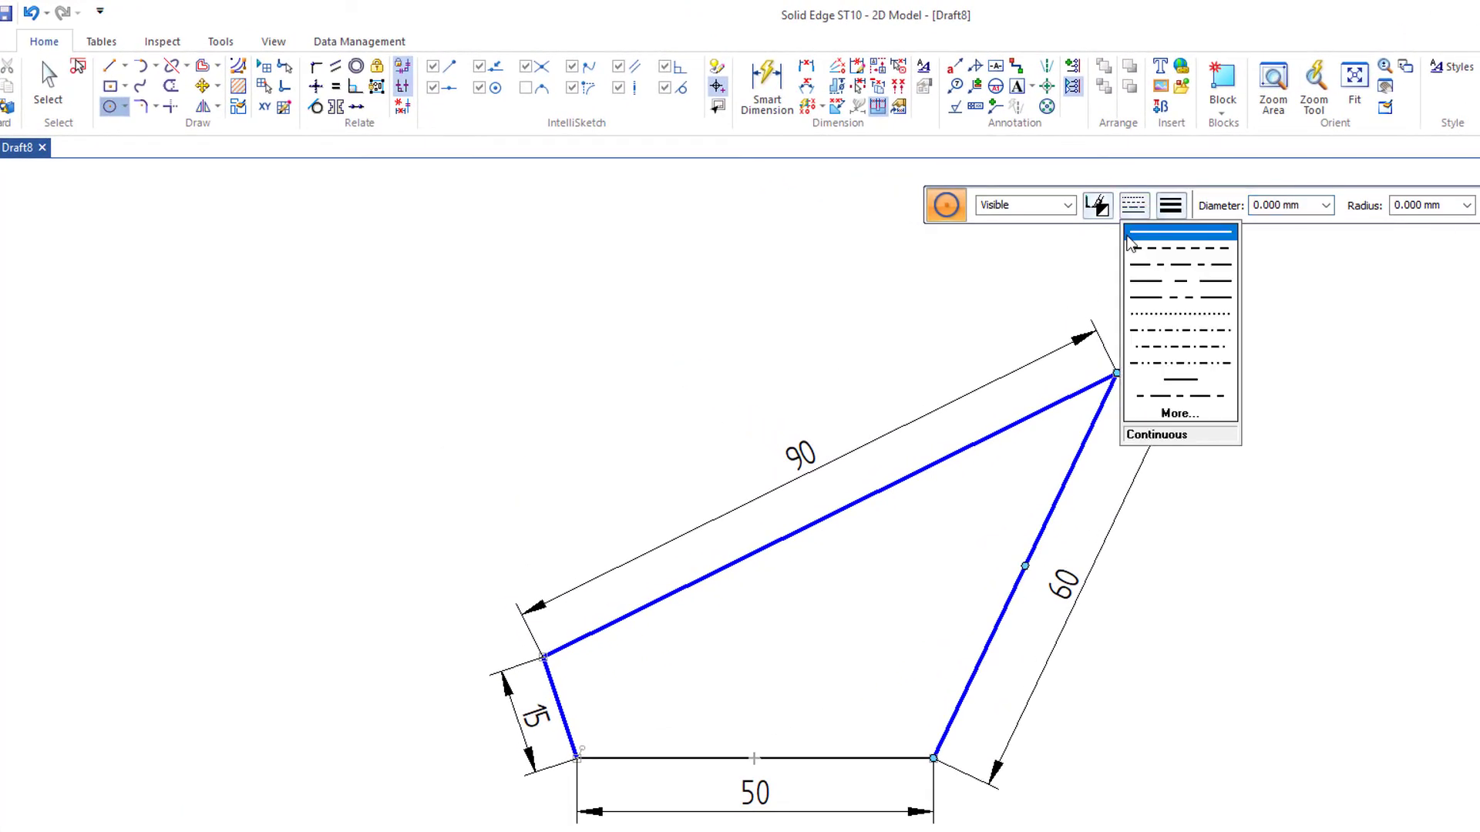
pyautogui.click(1179, 255)
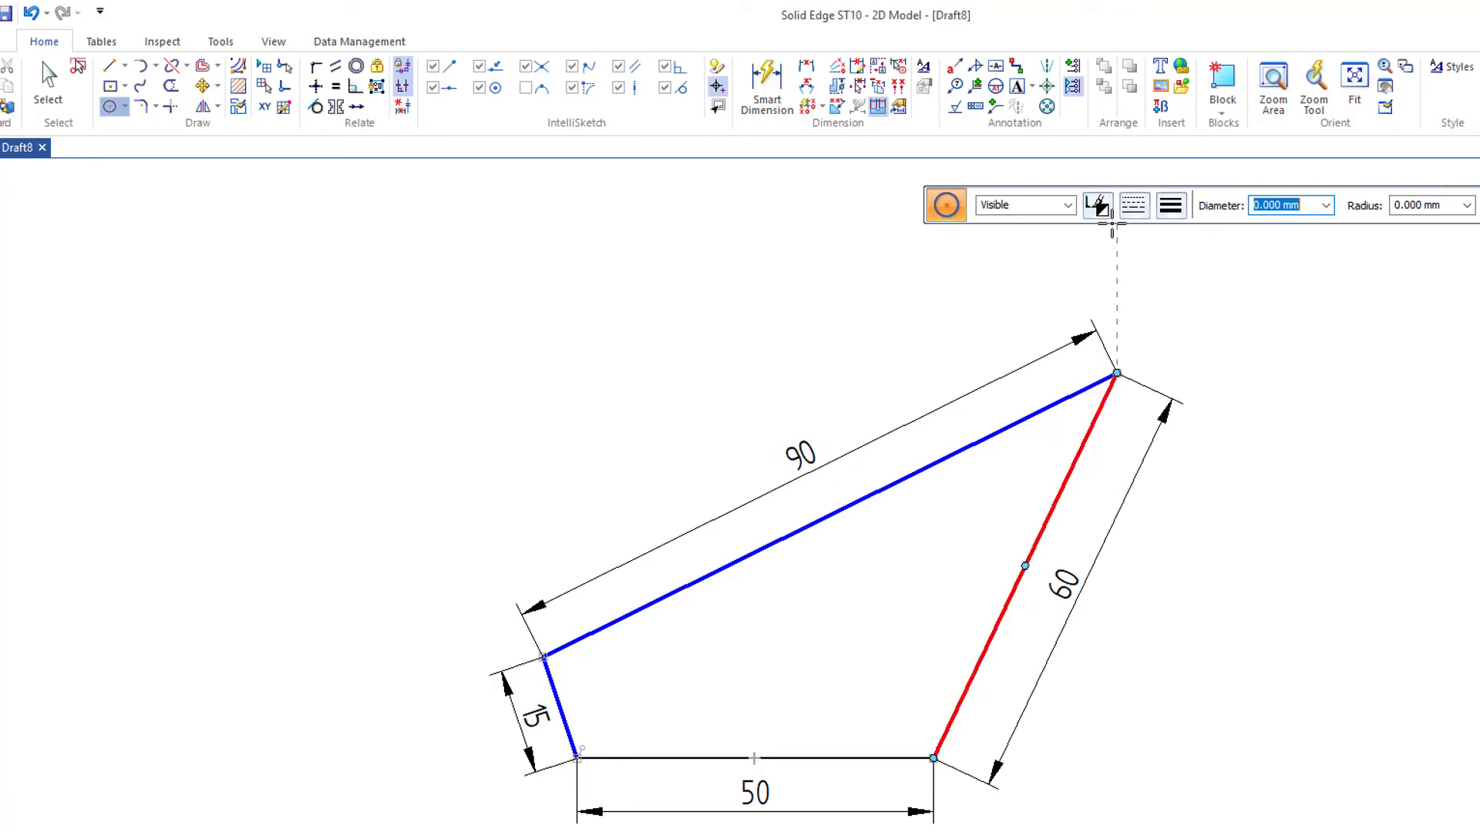
pyautogui.click(1170, 207)
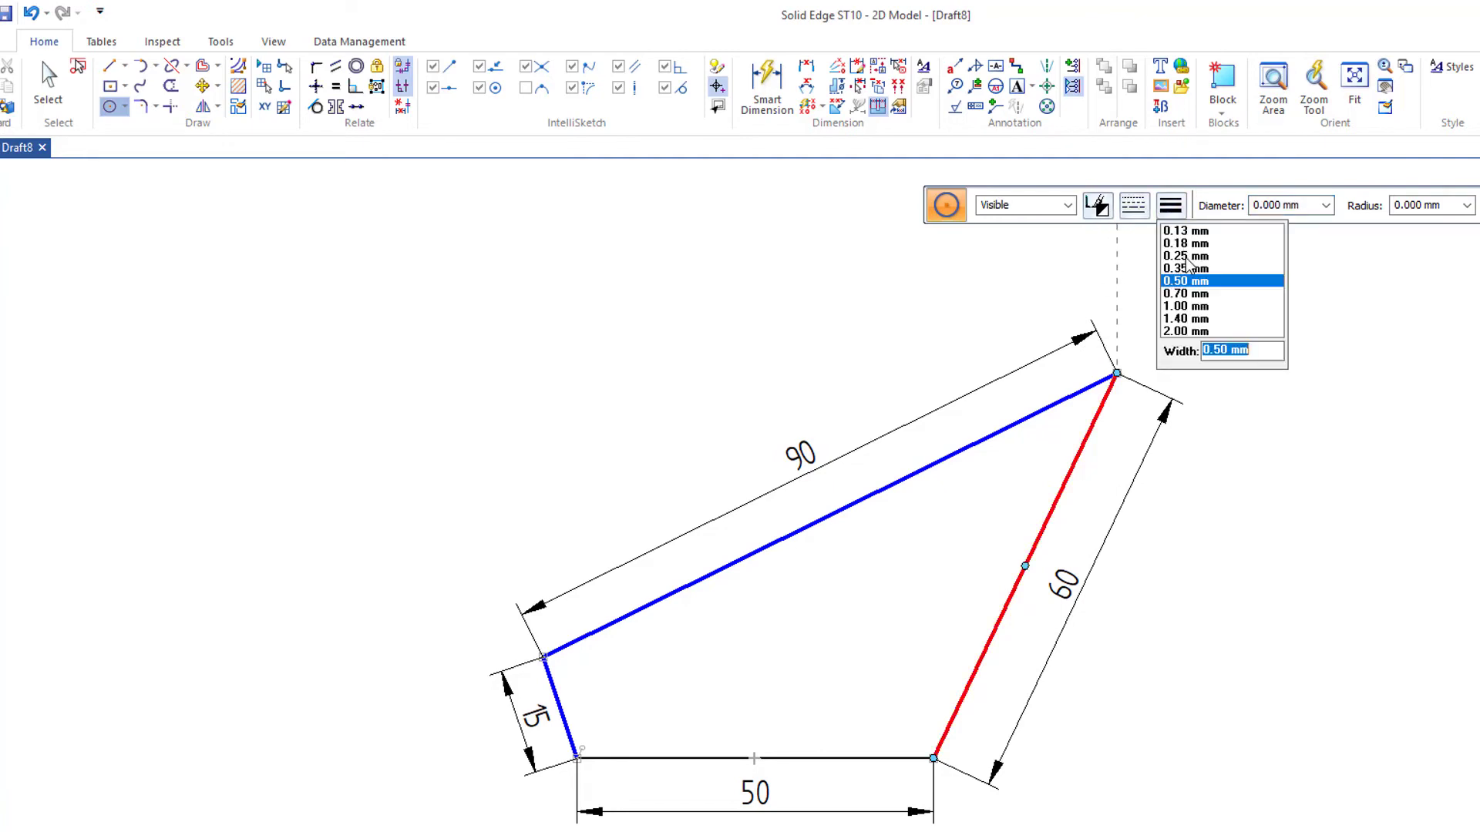
pyautogui.click(1185, 259)
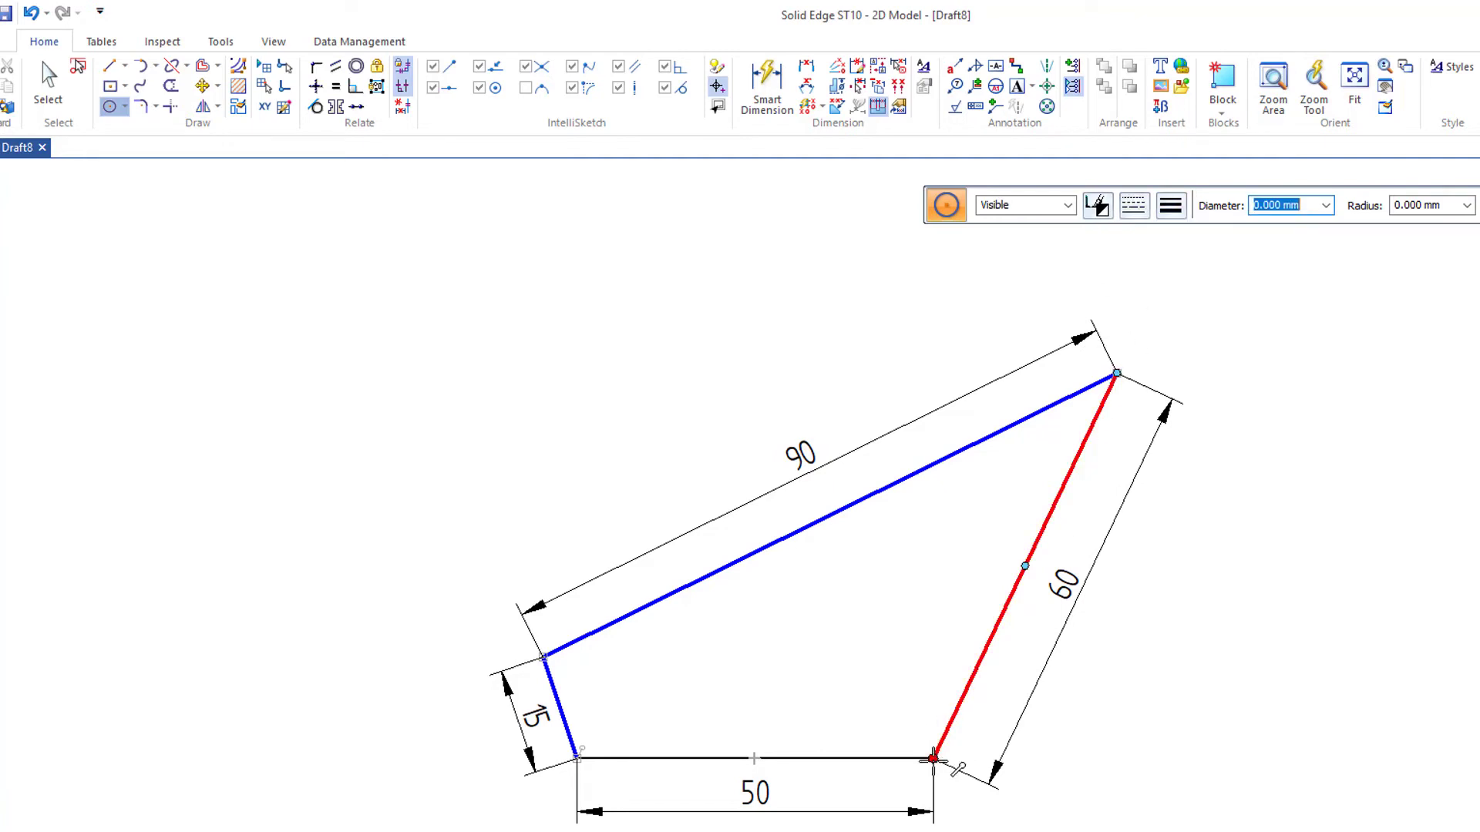
# - Draw a circle around the rocker pivot through the top joint and two around the crank pivot
pyautogui.click(932, 759)
pyautogui.click(1116, 374)
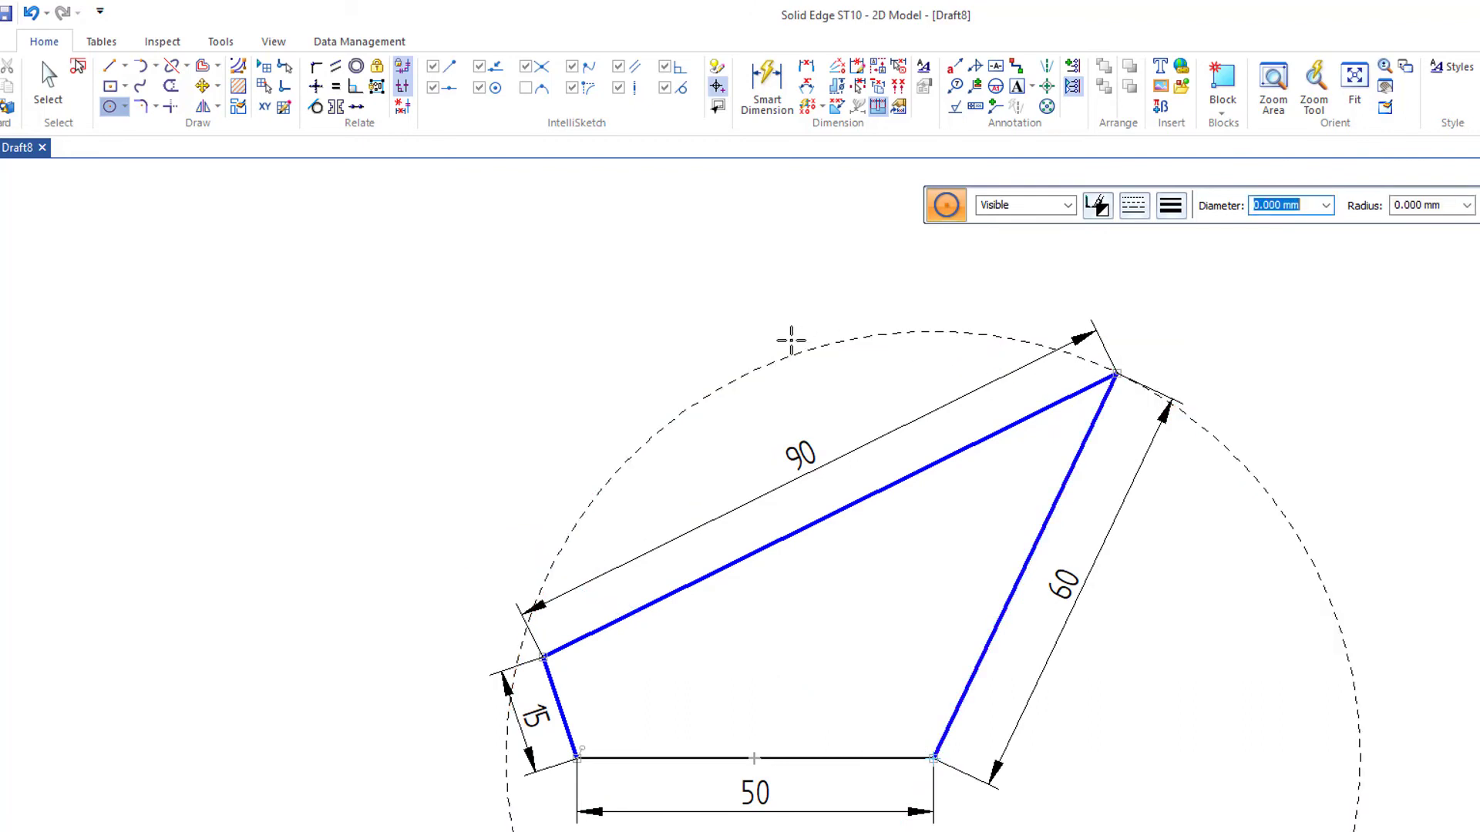
pyautogui.click(578, 759)
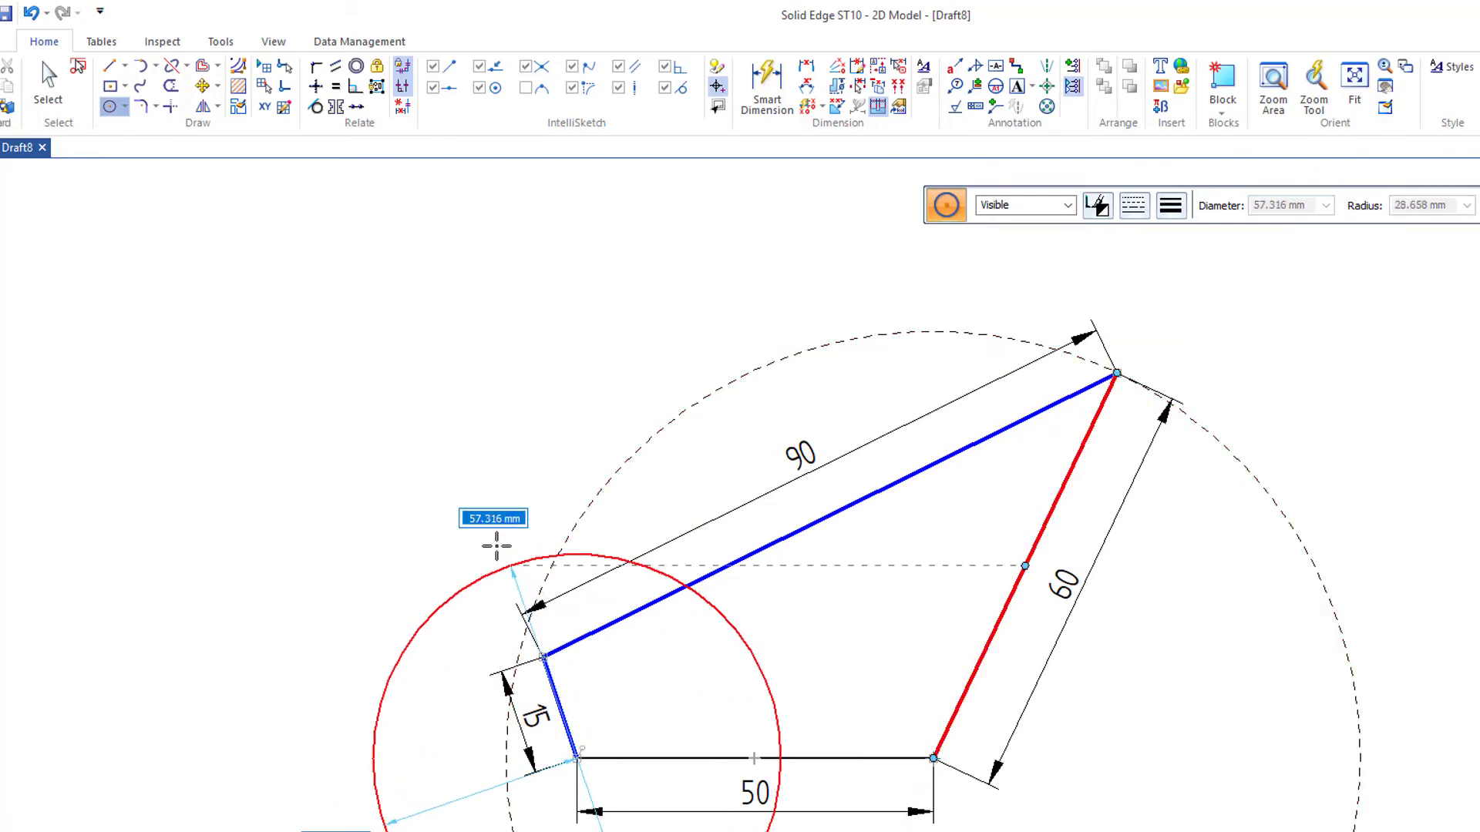
pyautogui.click(493, 521)
pyautogui.click(578, 759)
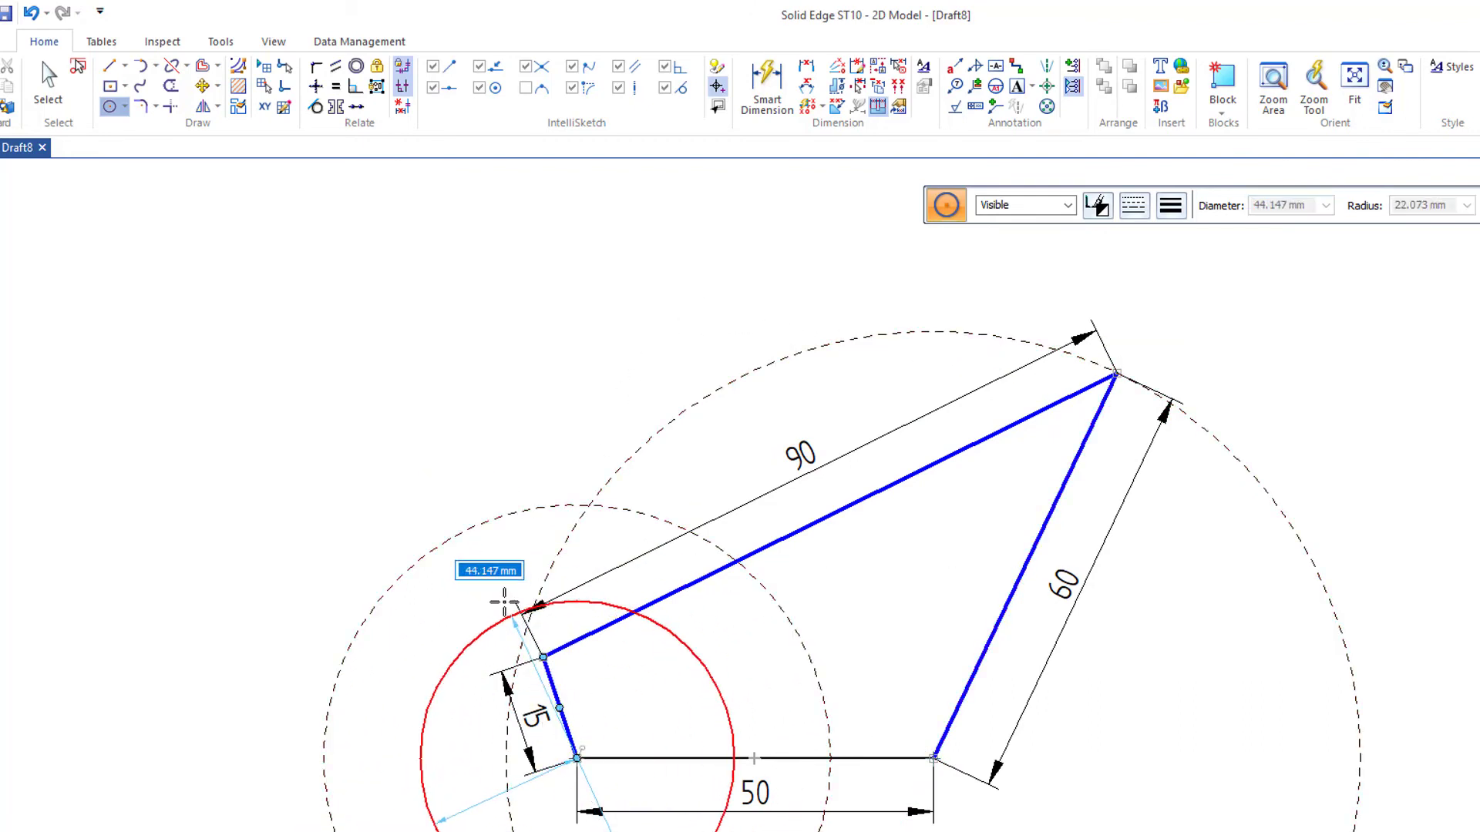
pyautogui.click(491, 576)
pyautogui.press('d')
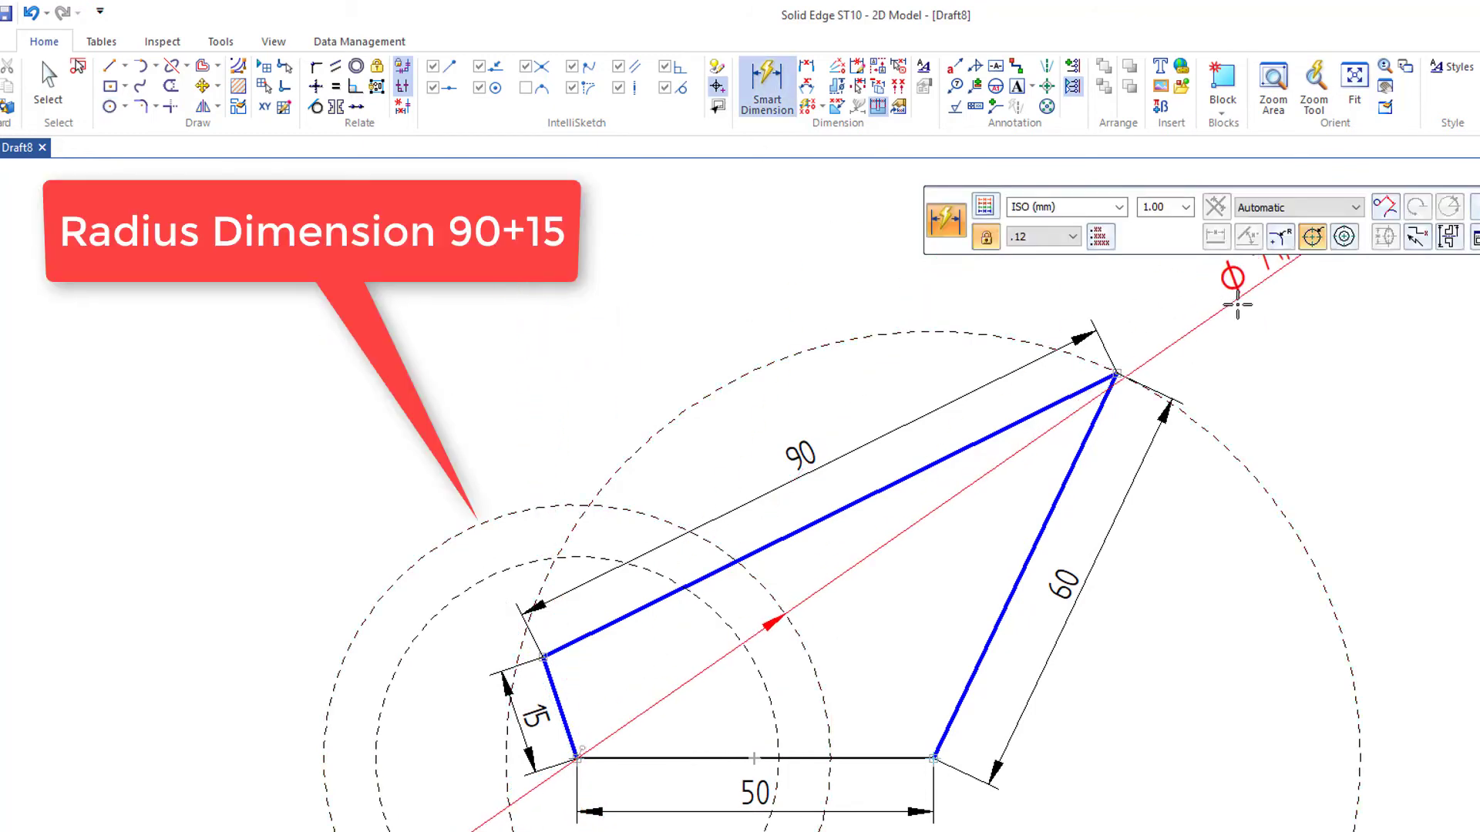
# - Give the outer and inner crank-pivot circles radius dimensions of 105 and 75
pyautogui.click(1281, 239)
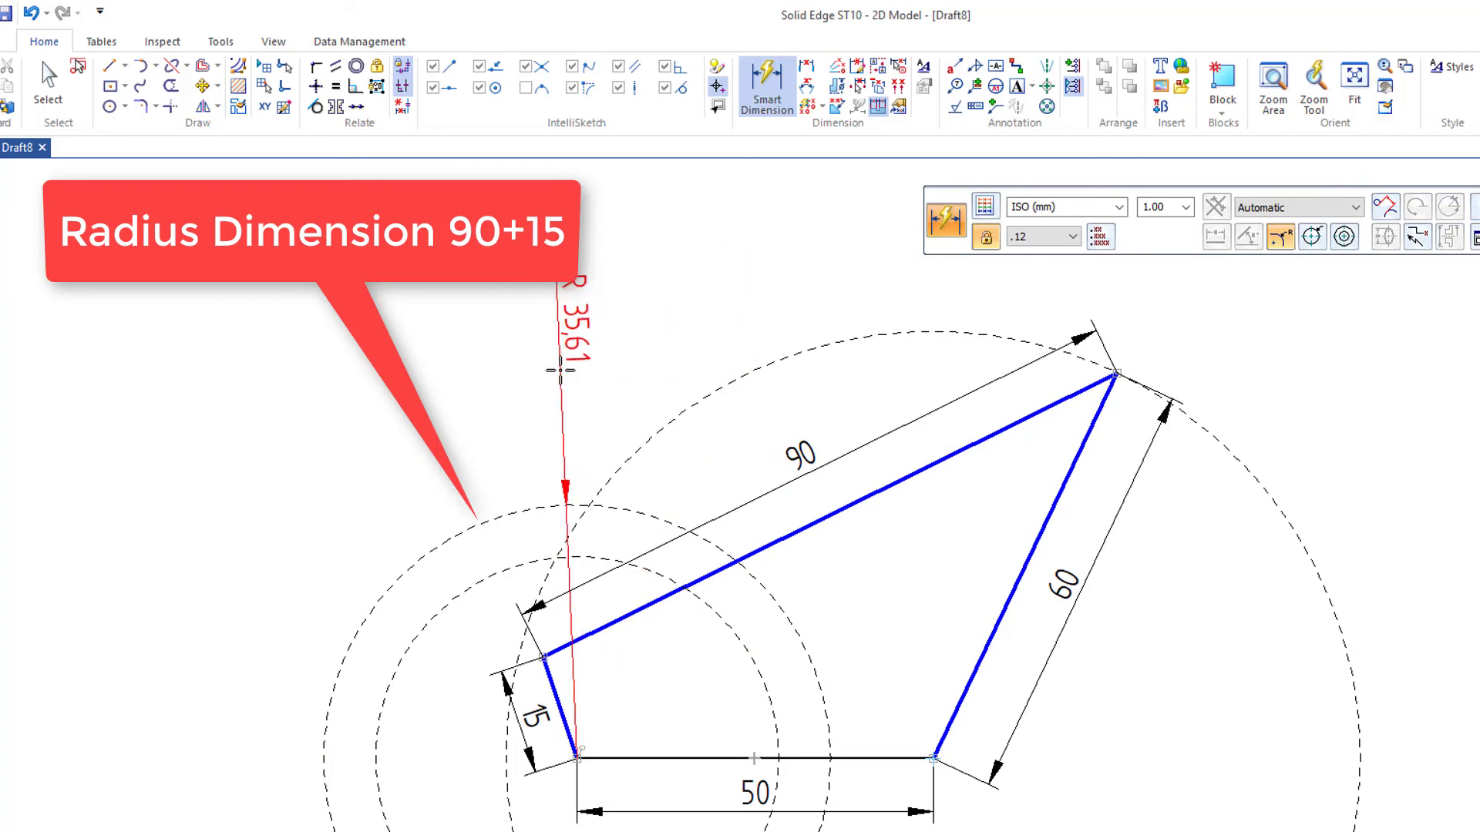
pyautogui.click(571, 409)
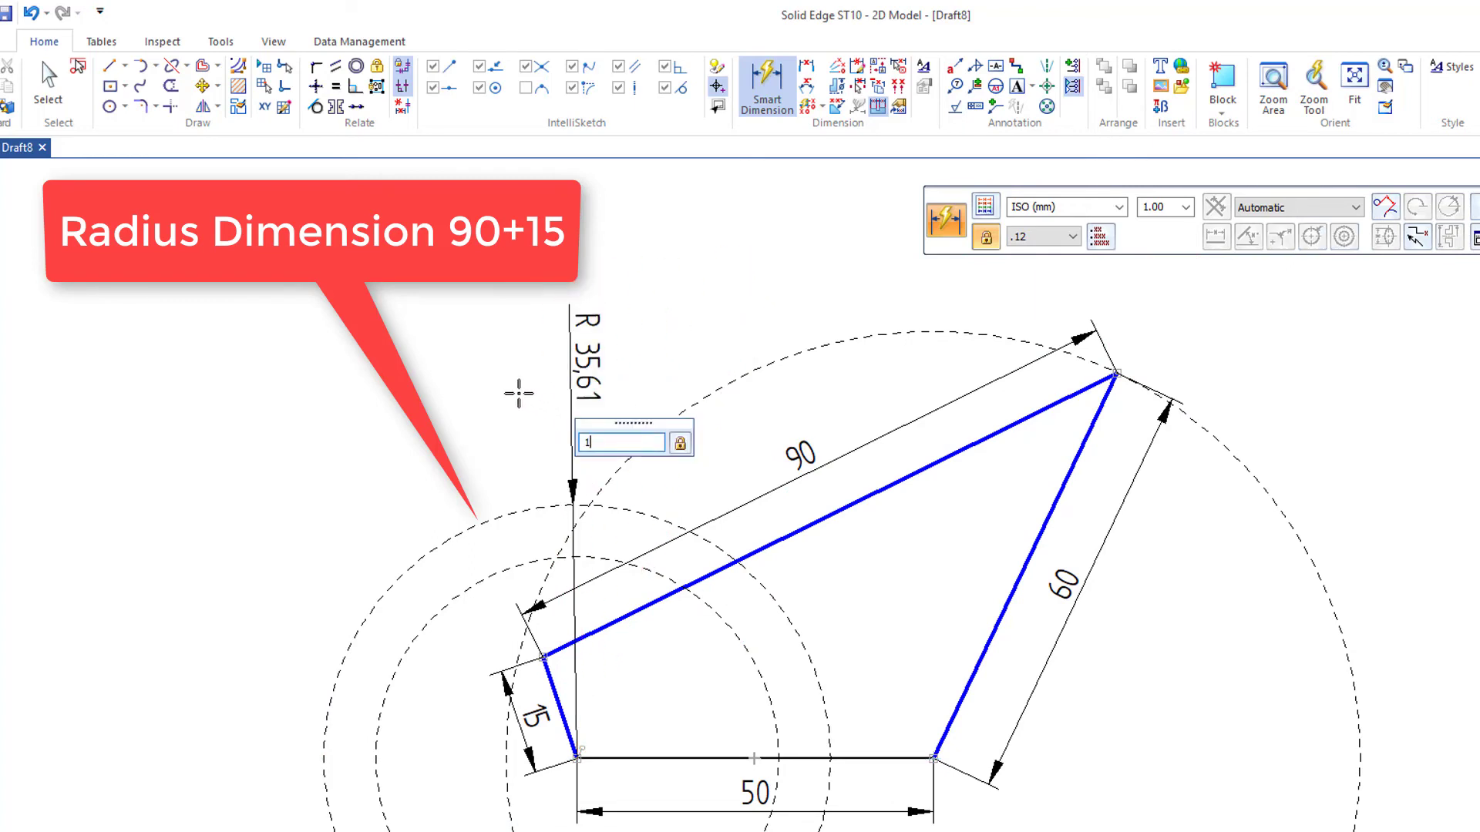
pyautogui.press('Return')
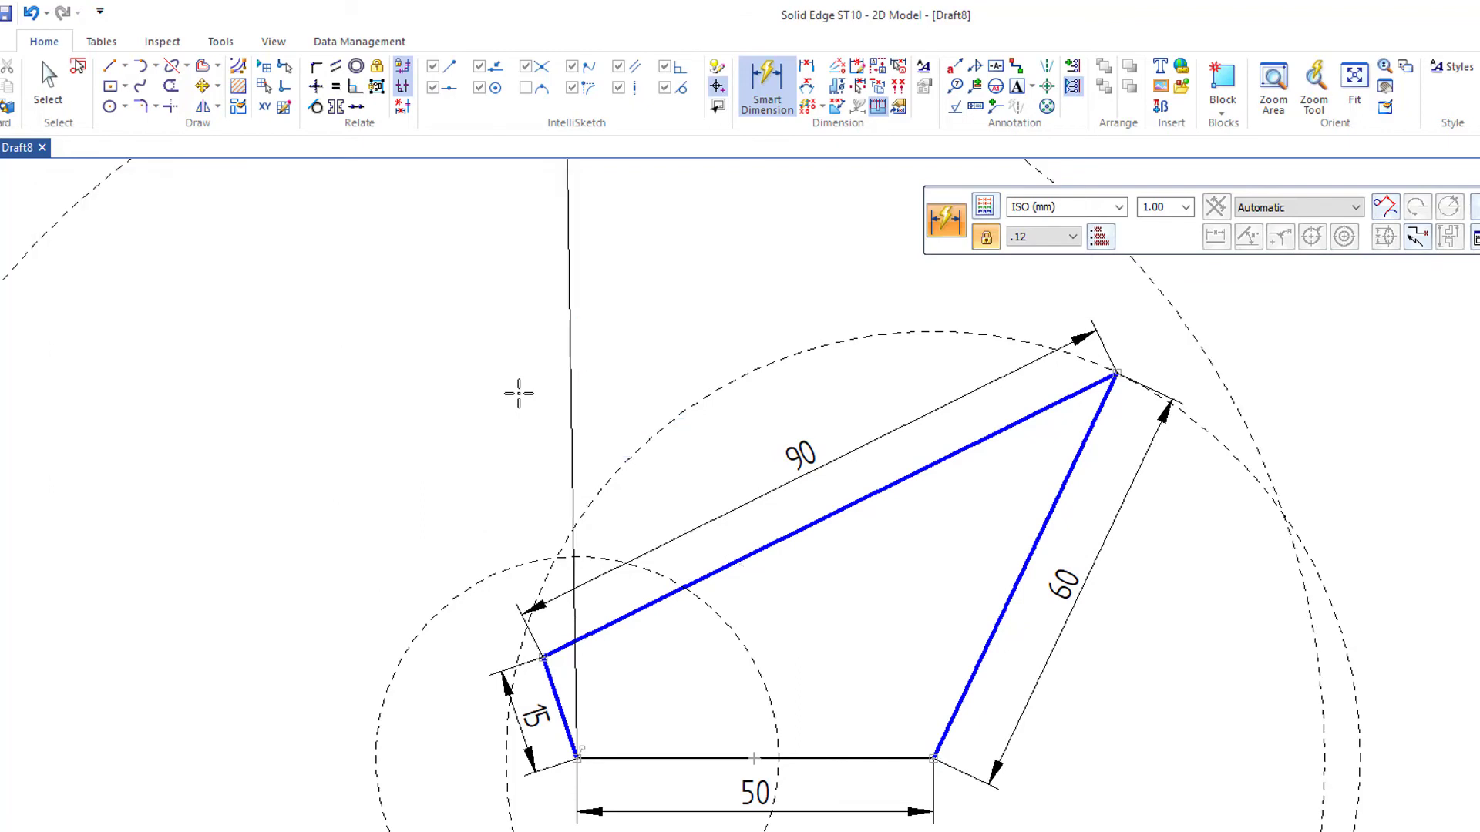
pyautogui.click(495, 565)
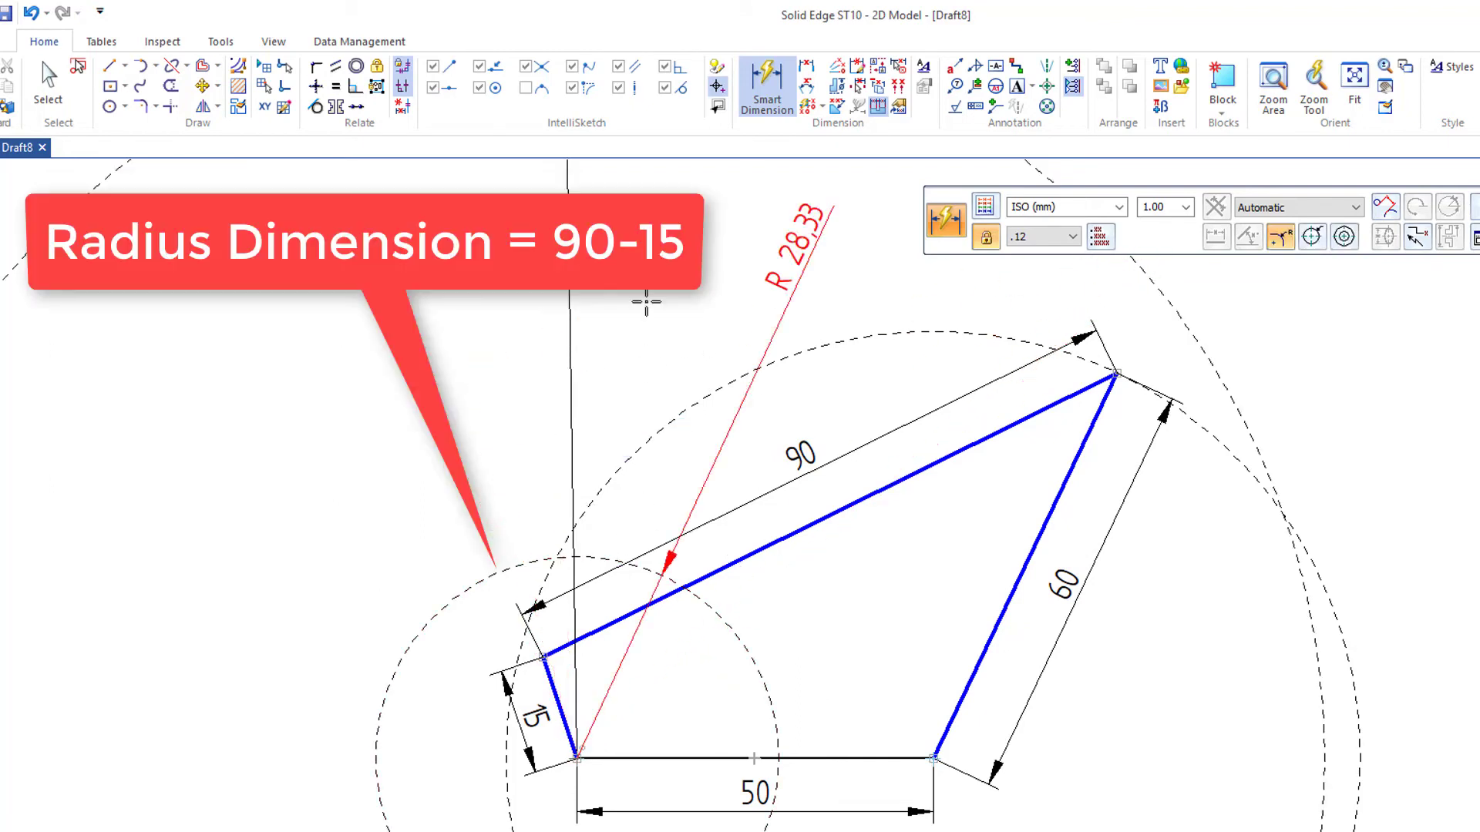
pyautogui.click(504, 453)
pyautogui.write('75')
pyautogui.press('Return')
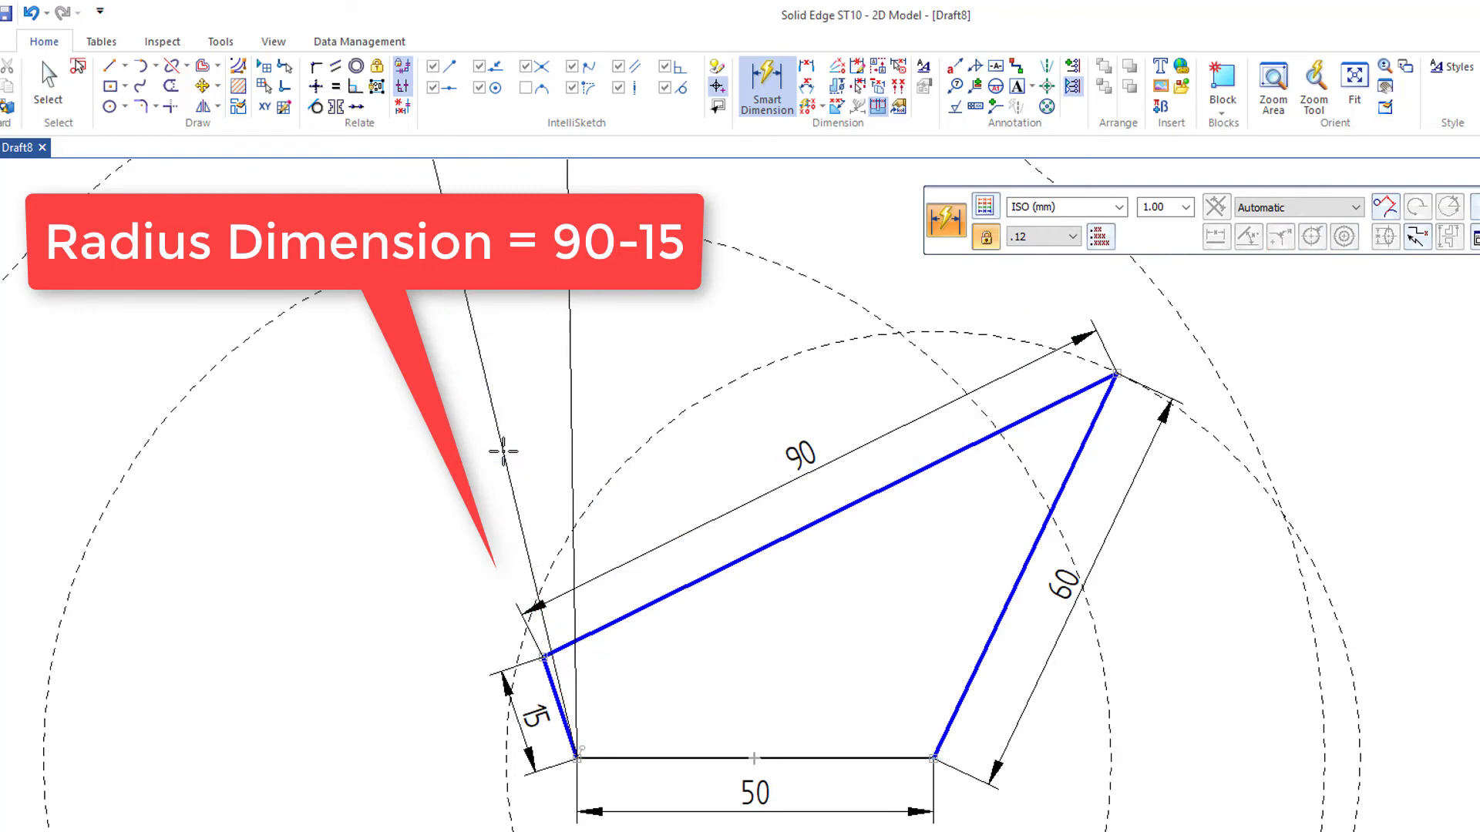
pyautogui.press('Escape')
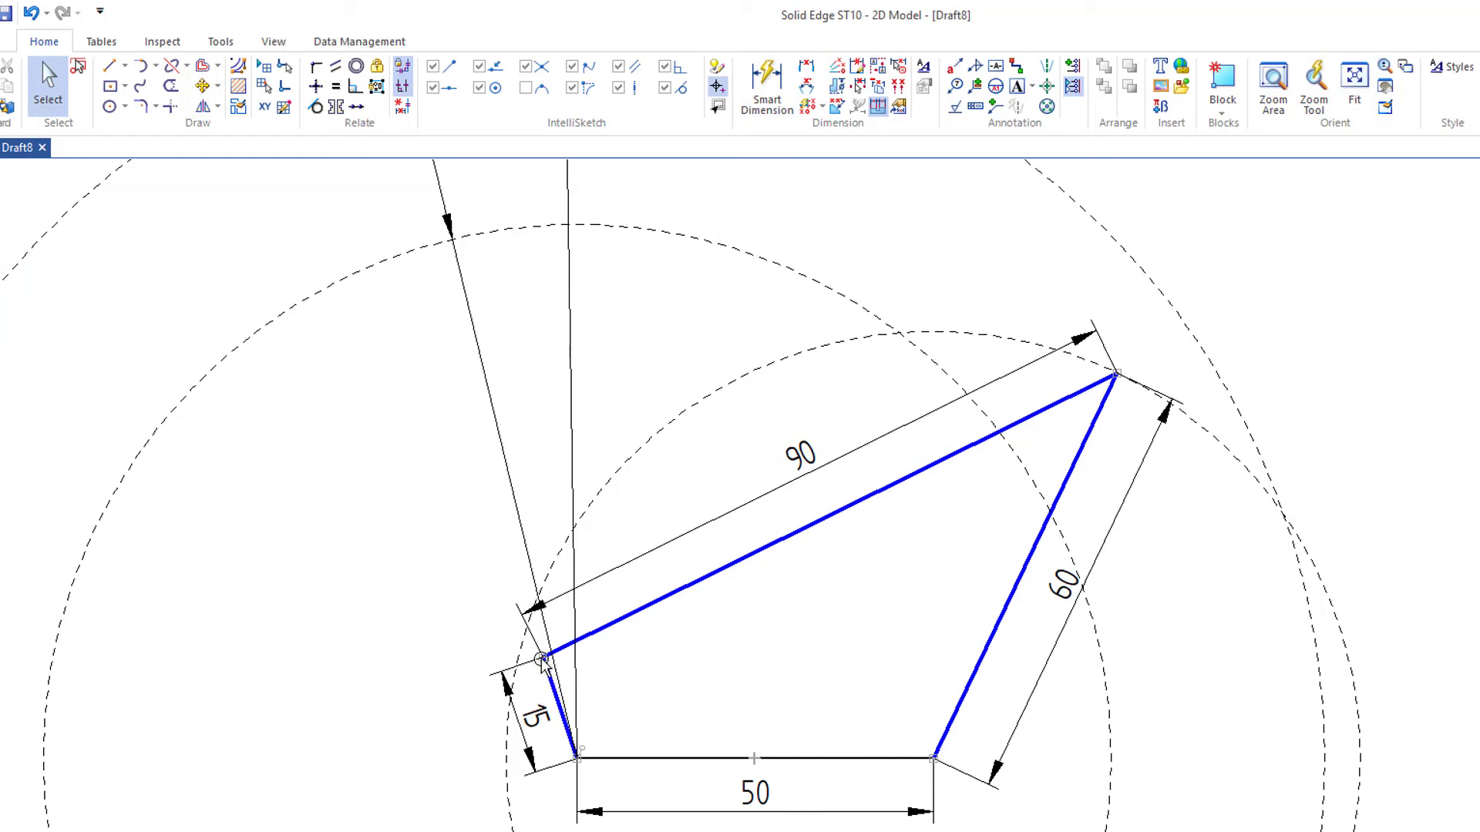
# - Swing the 15 crank into line and make it parallel to the 90 coupler
pyautogui.click(541, 655)
pyautogui.moveTo(541, 655)
pyautogui.mouseDown()
pyautogui.moveTo(447, 771)
pyautogui.moveTo(493, 794)
pyautogui.moveTo(487, 813)
pyautogui.mouseUp()
pyautogui.click(335, 65)
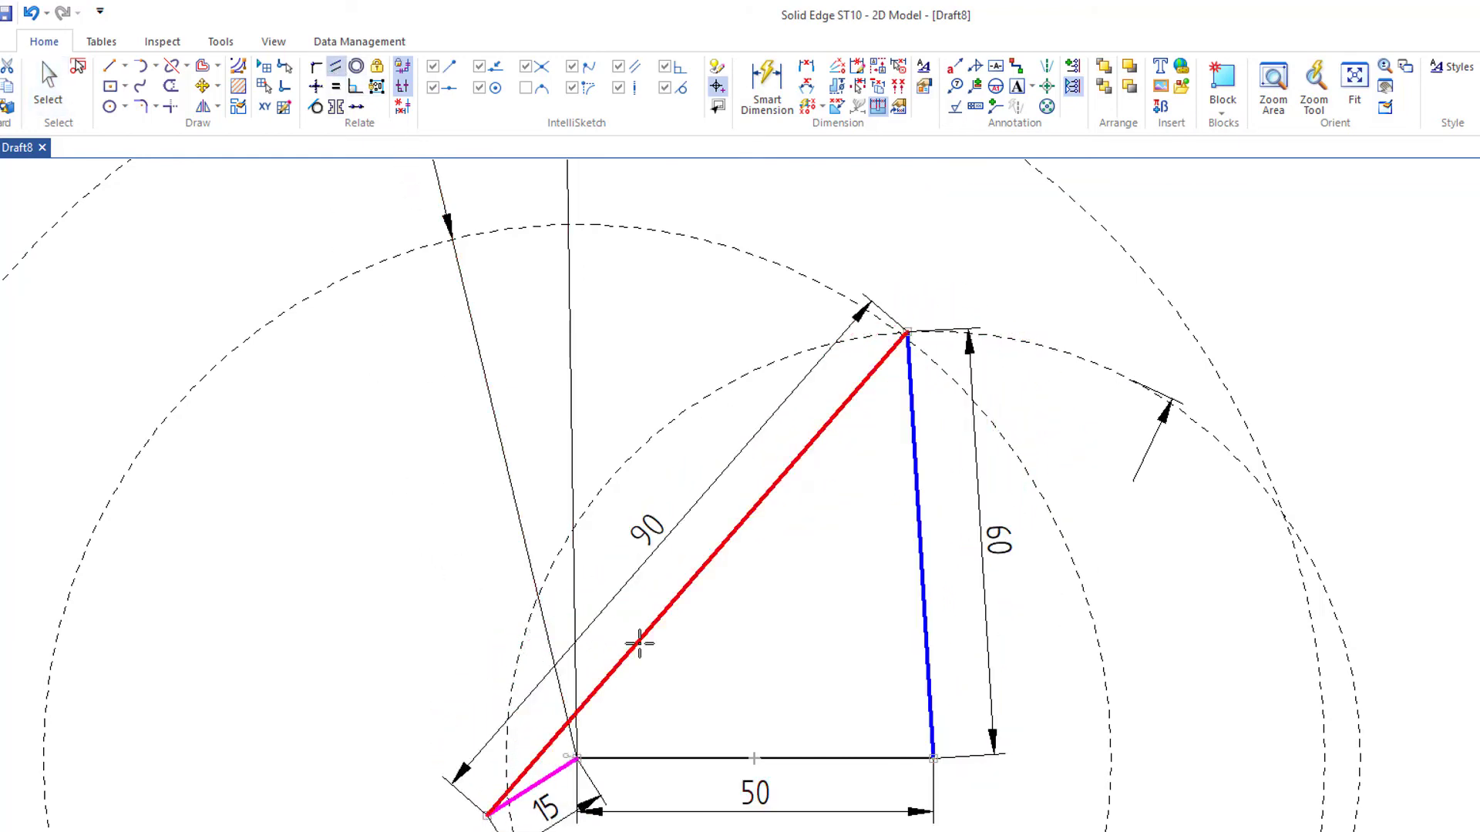
pyautogui.click(638, 640)
pyautogui.press('Escape')
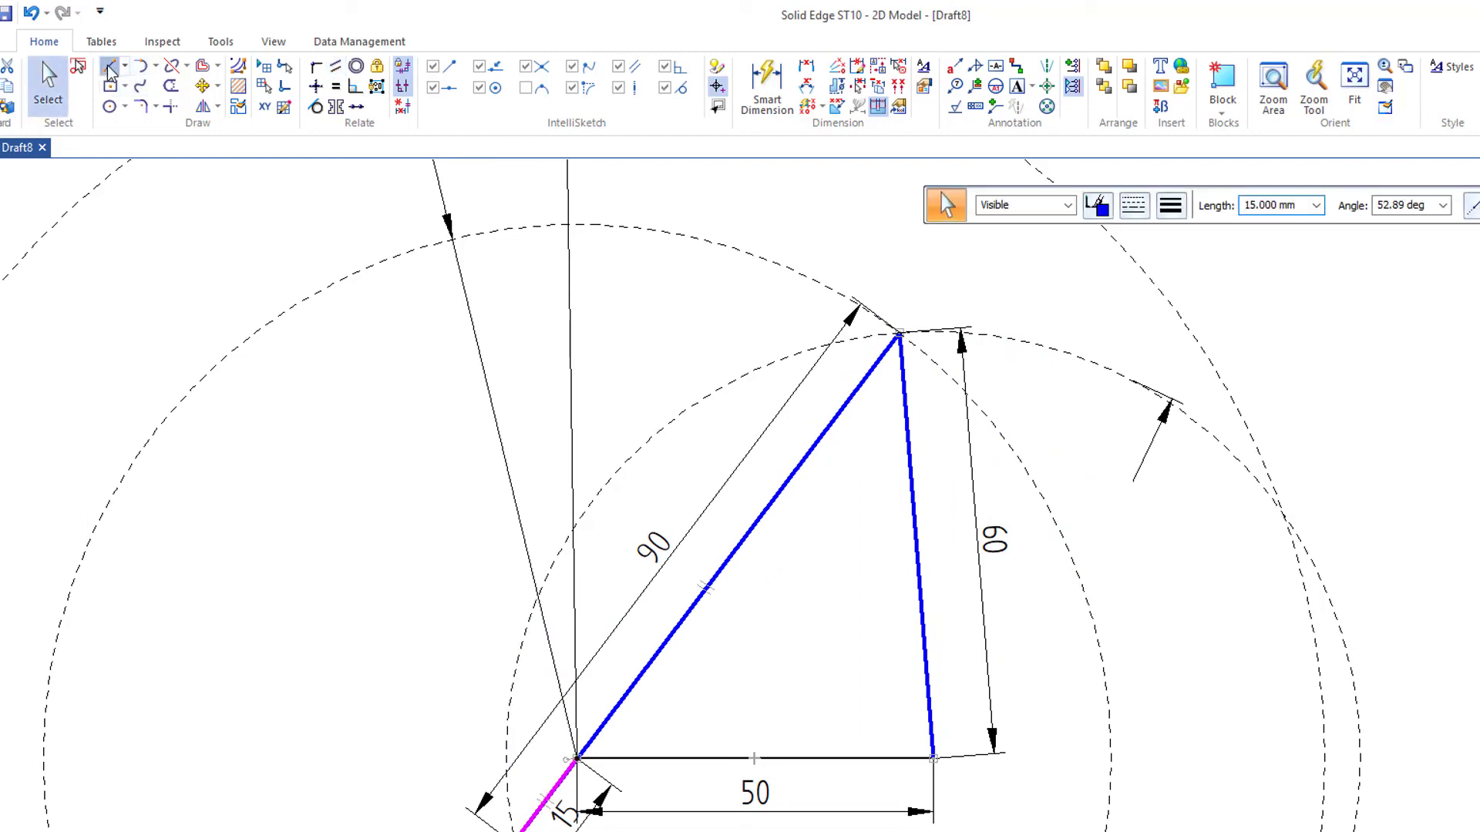
pyautogui.press('Escape')
# - Draw a line from the rocker's ground pivot to the far circle intersection, removing the leftover slanted line
pyautogui.press('l')
pyautogui.click(934, 759)
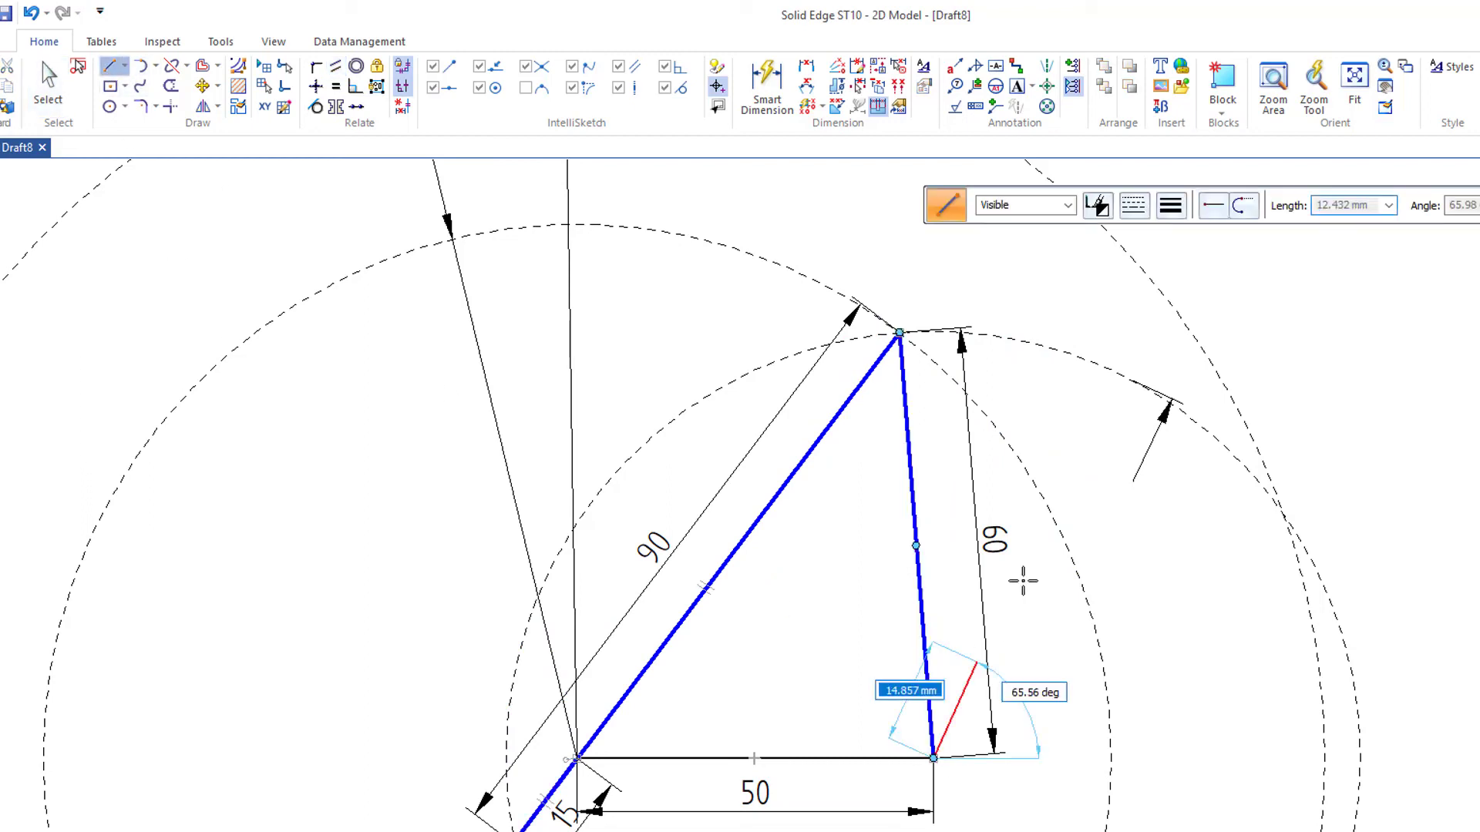
pyautogui.click(1283, 516)
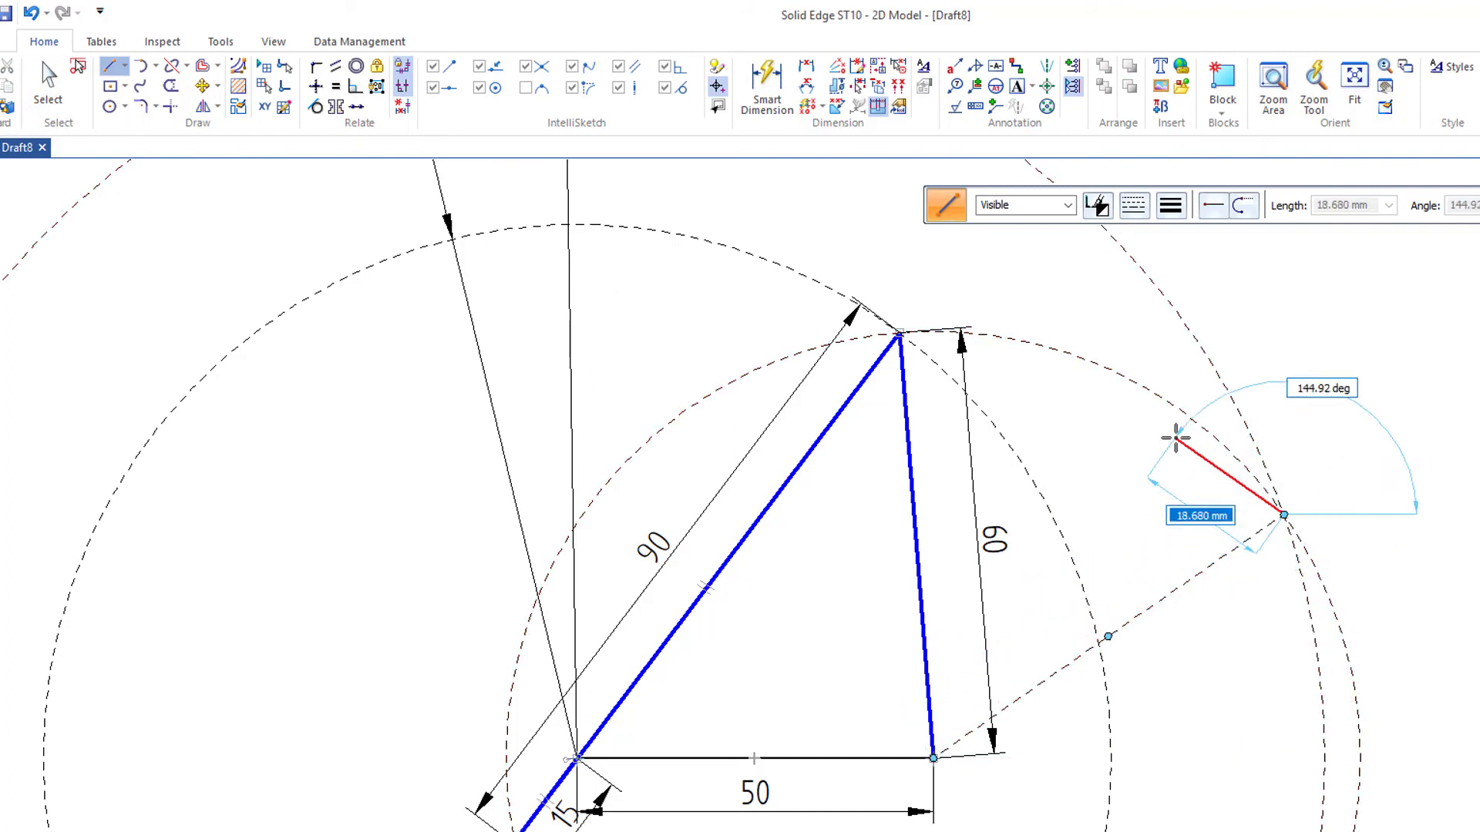
pyautogui.press('Escape')
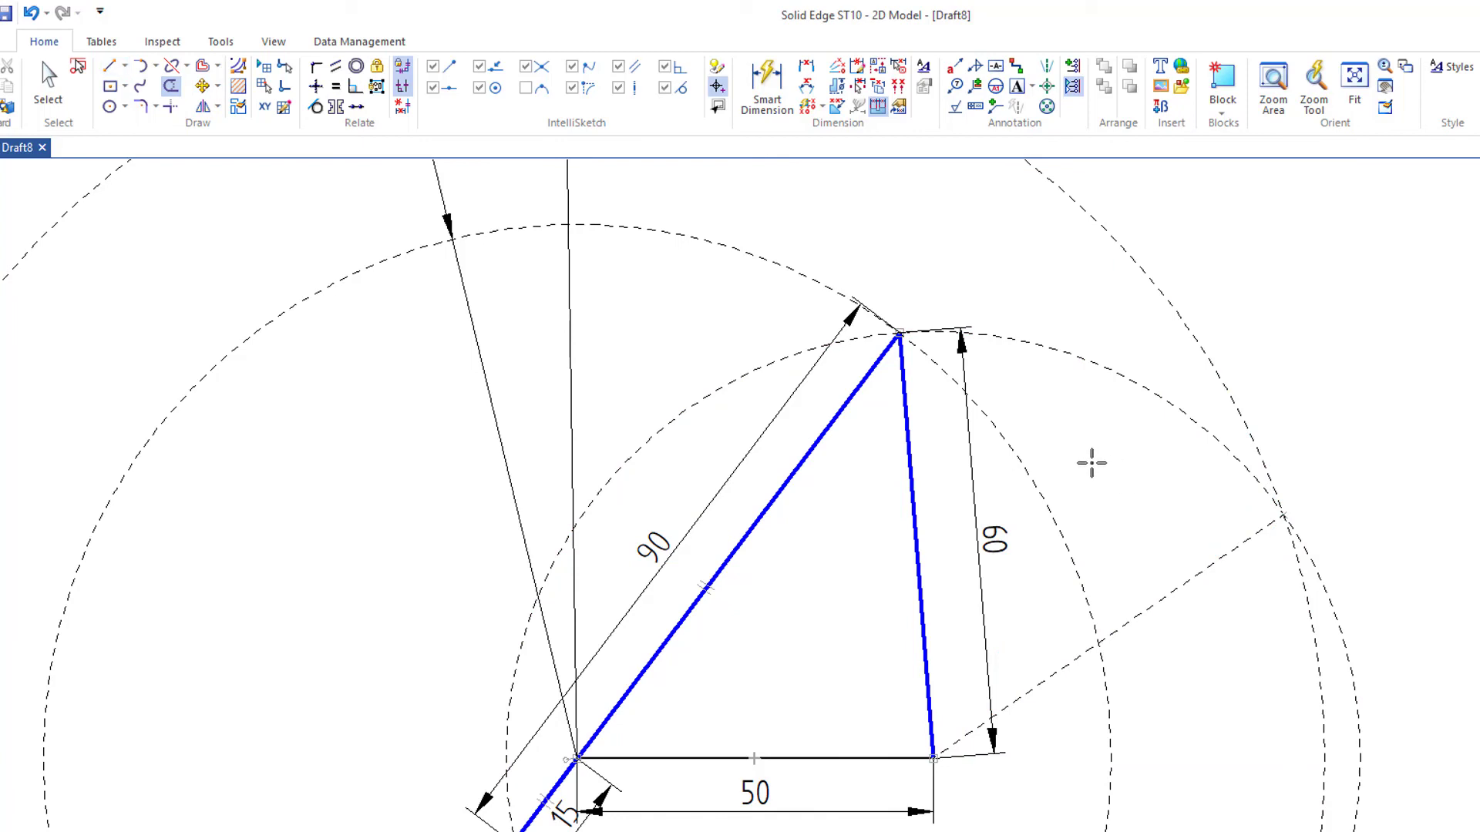
pyautogui.hotkey('ctrl', 'z')
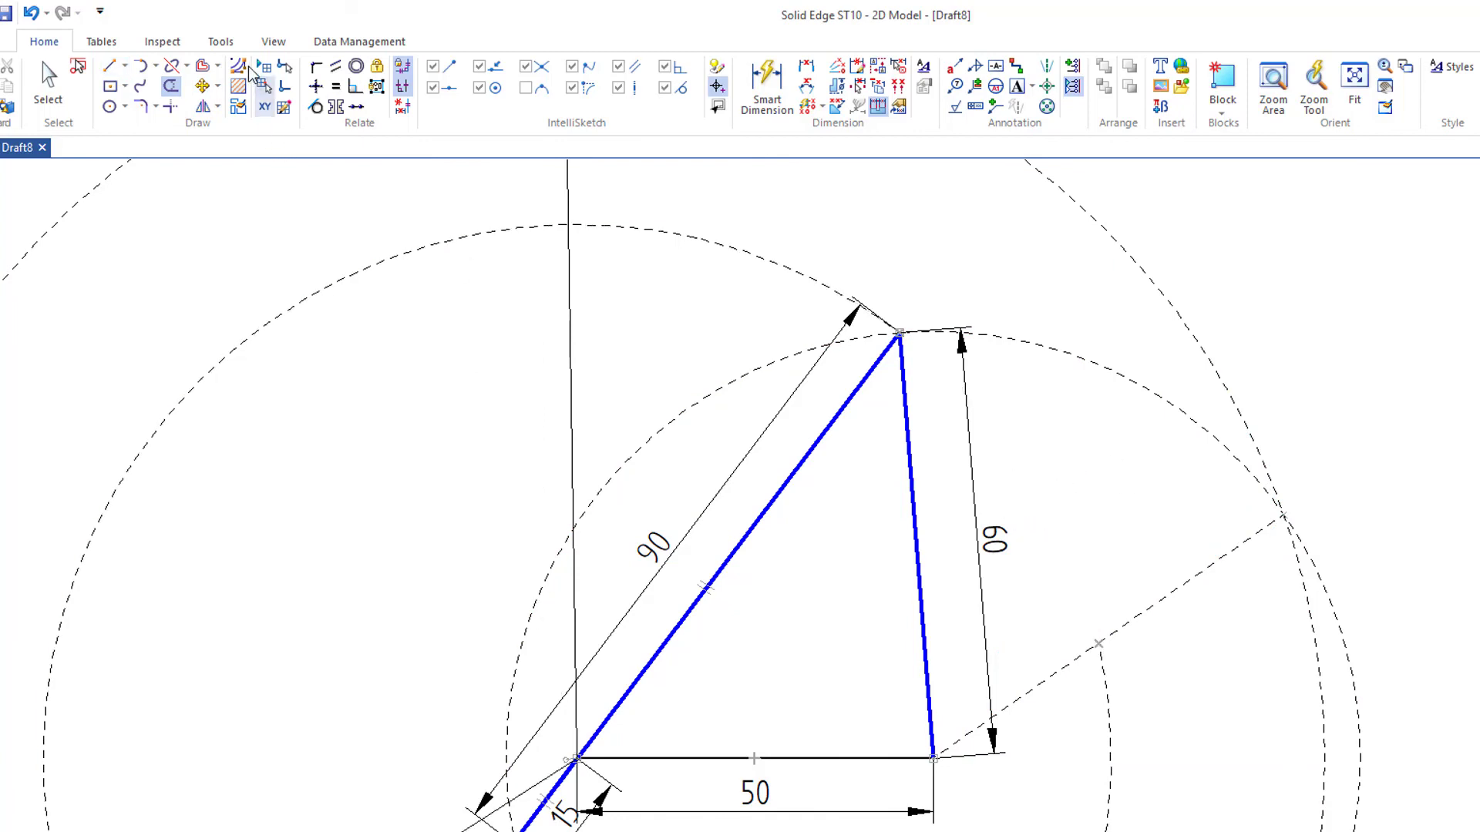
# - Measure the swept sector's area with 2D Measure Area, reading 1875.81 mm²
pyautogui.click(171, 44)
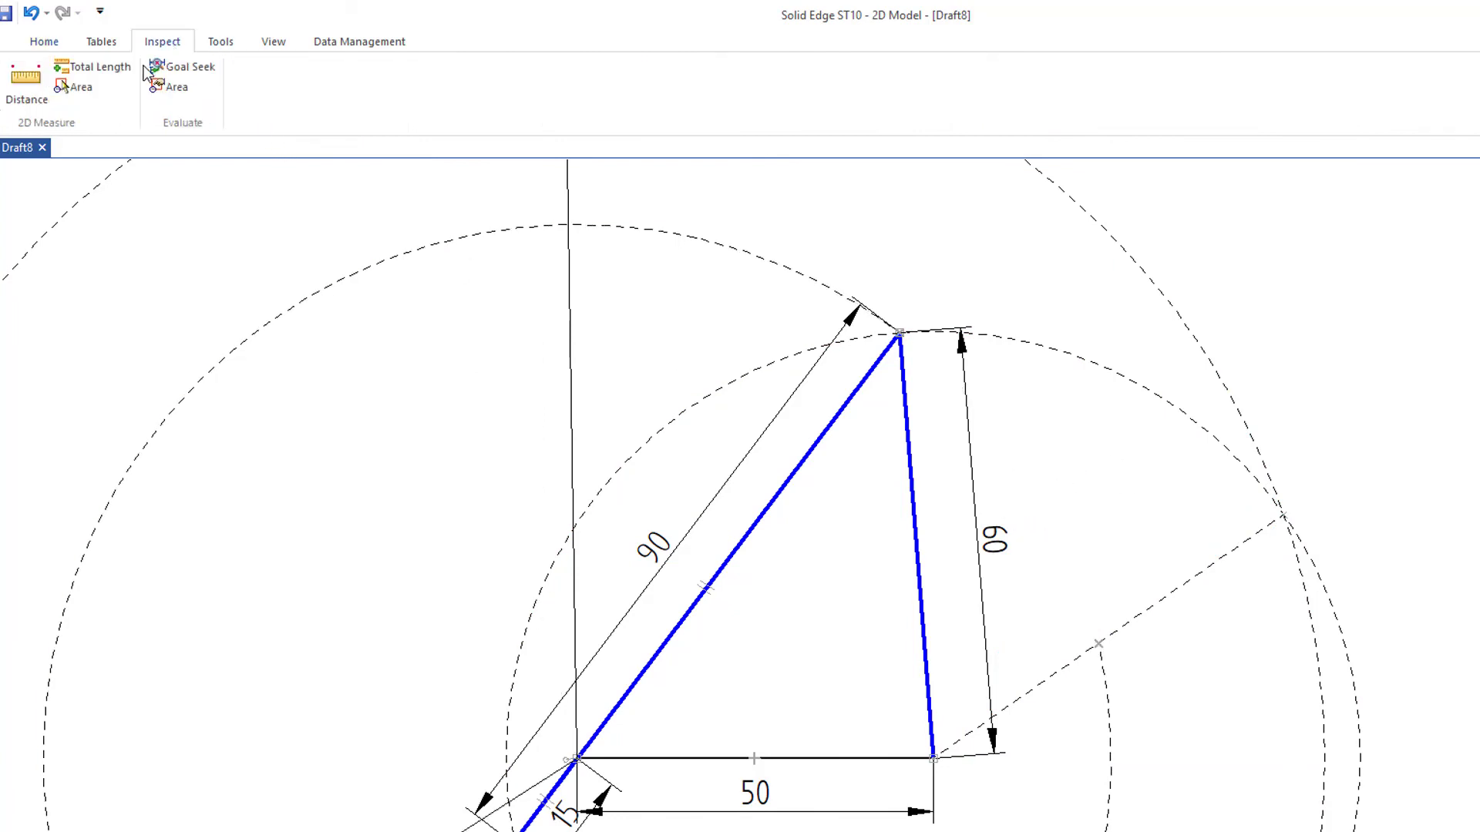
pyautogui.click(83, 86)
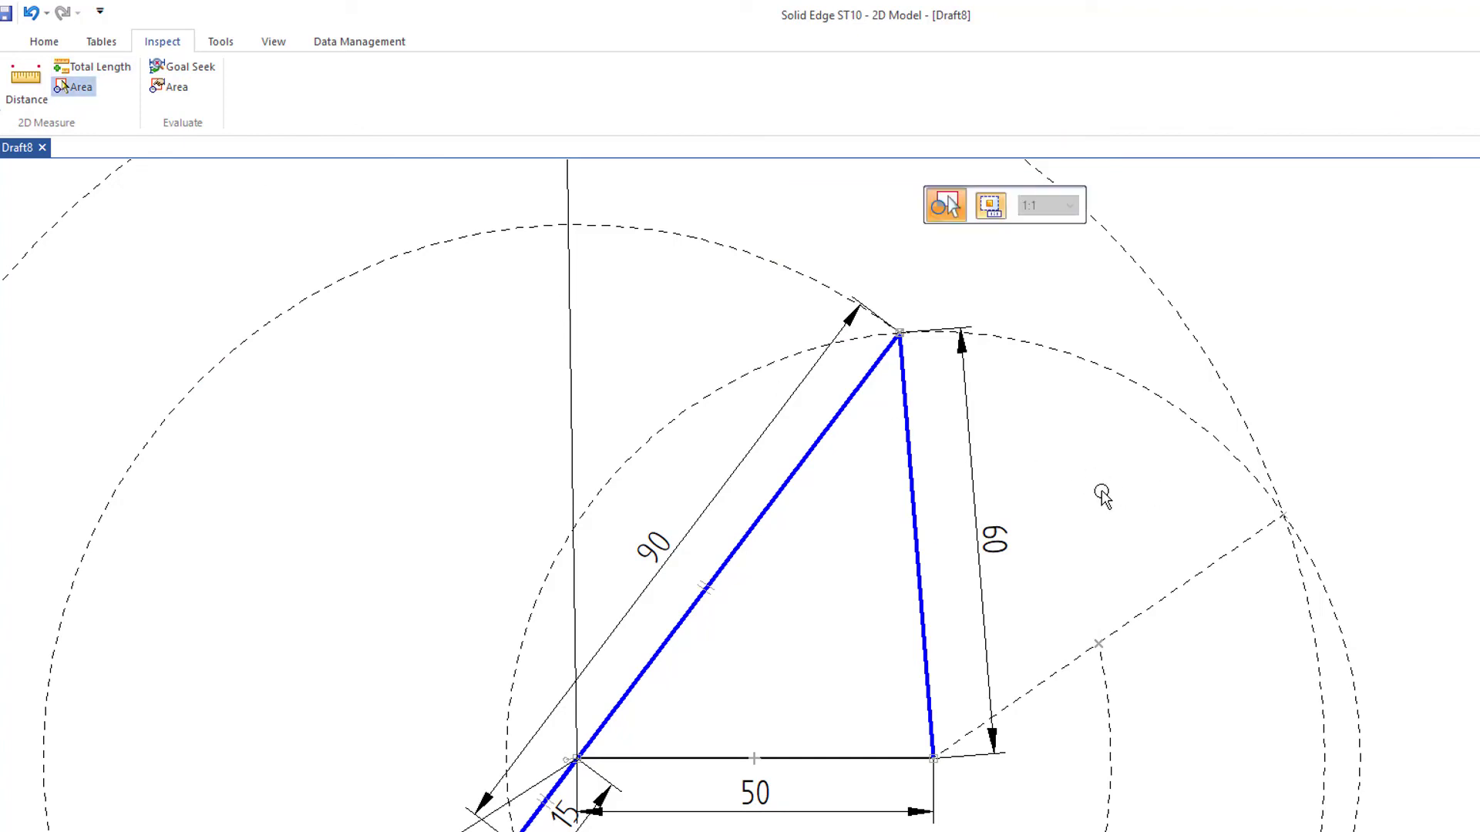
pyautogui.click(1102, 493)
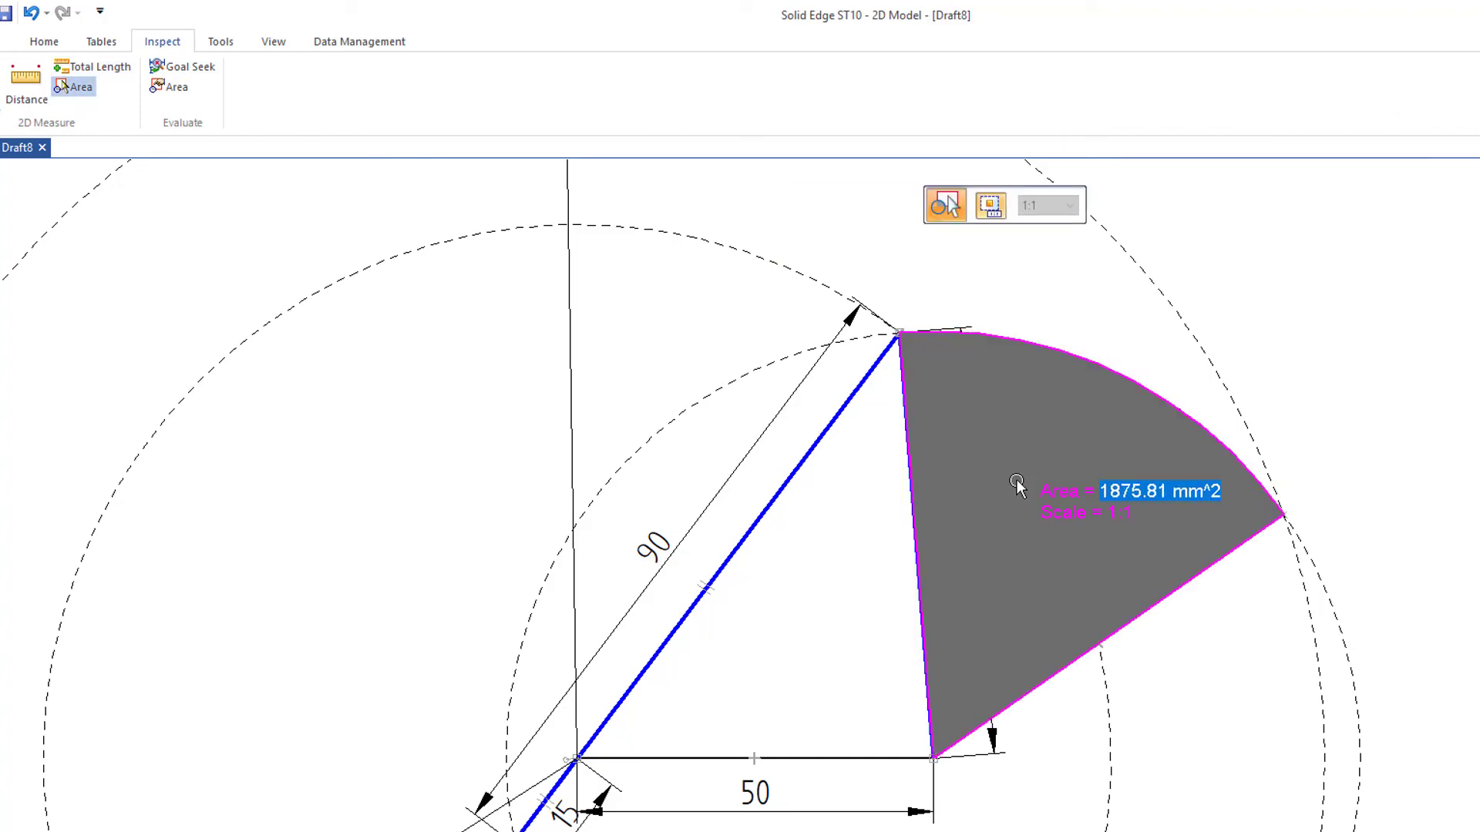